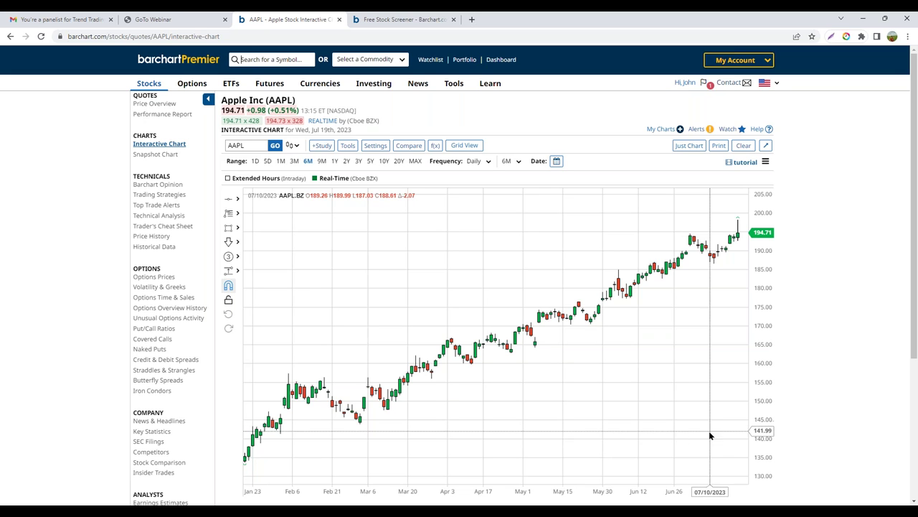
# Set the Apple interactive chart's range to three months.
pyautogui.click(295, 160)
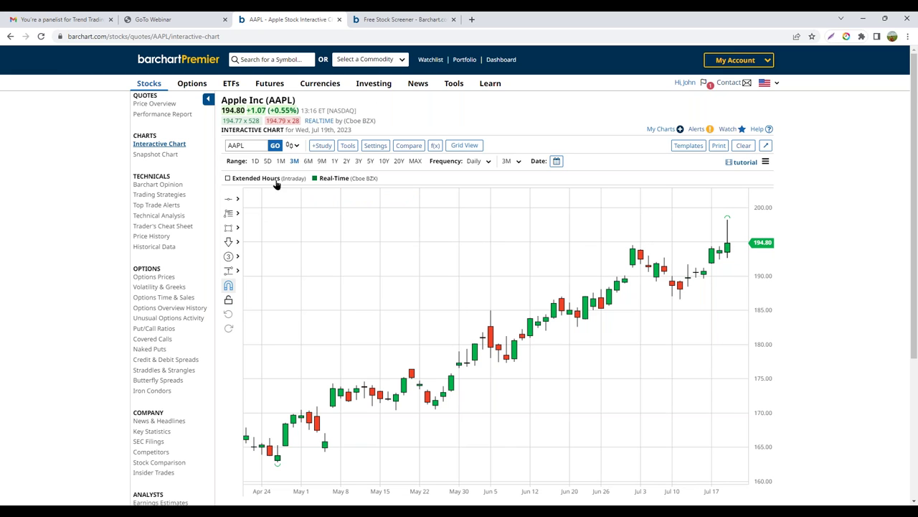
# Show the rebalancing 6-20+ watchlist in the Technical view and sort it by Opinion in descending order.
pyautogui.click(431, 60)
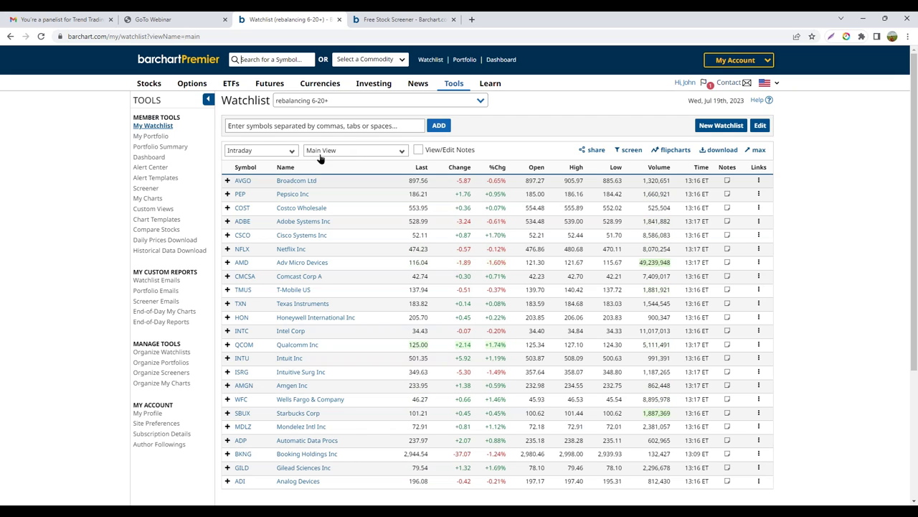
pyautogui.click(399, 154)
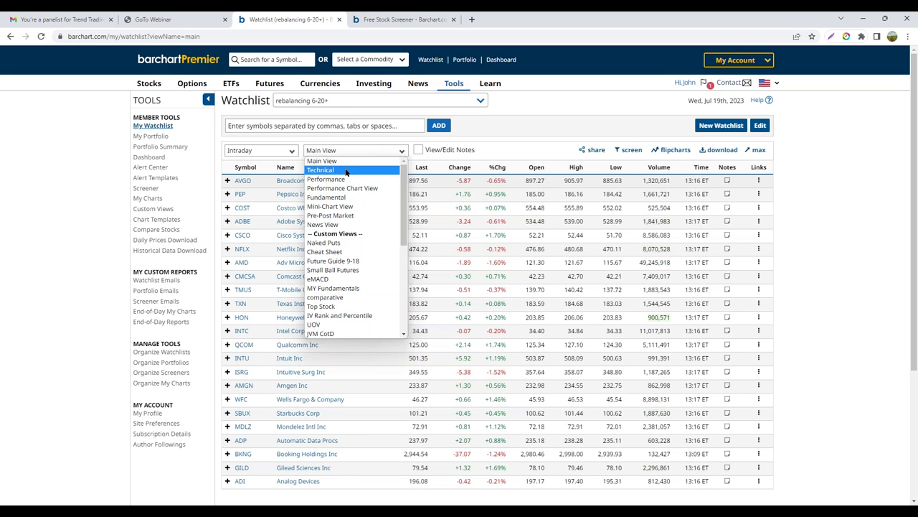
pyautogui.click(350, 169)
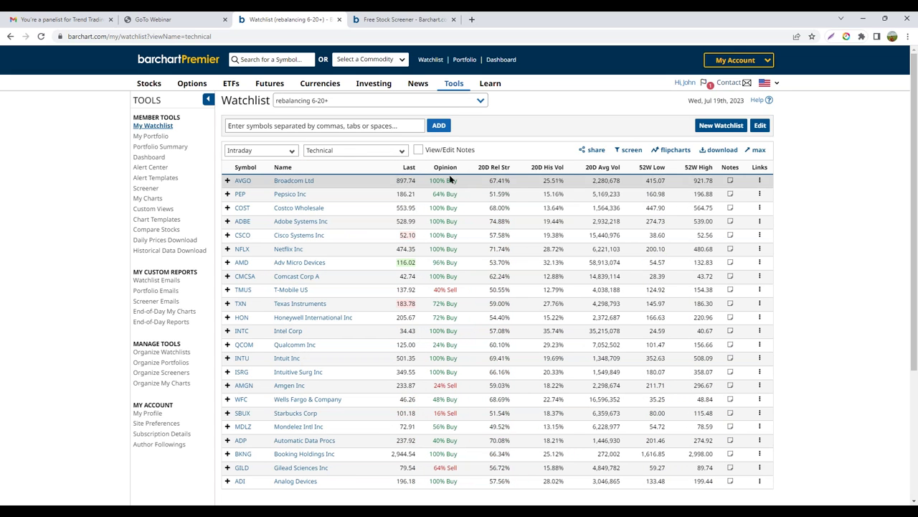
pyautogui.moveTo(448, 172)
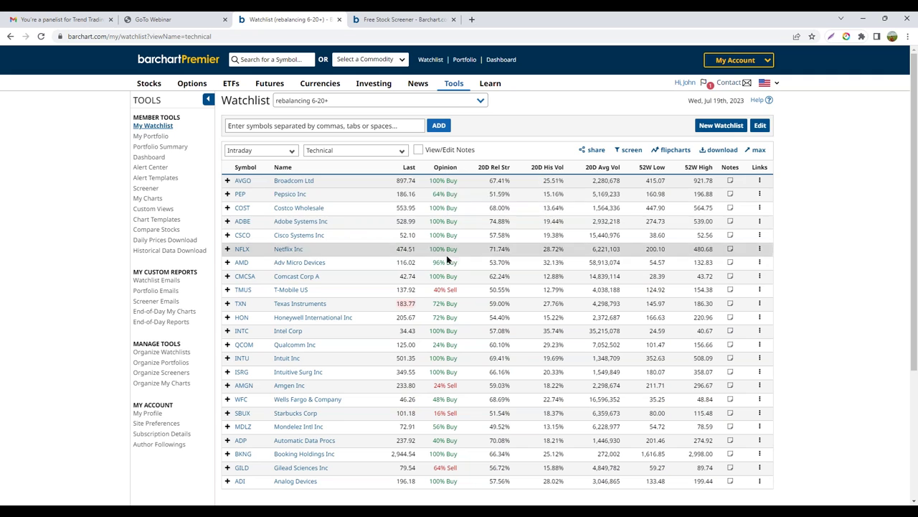
pyautogui.click(445, 168)
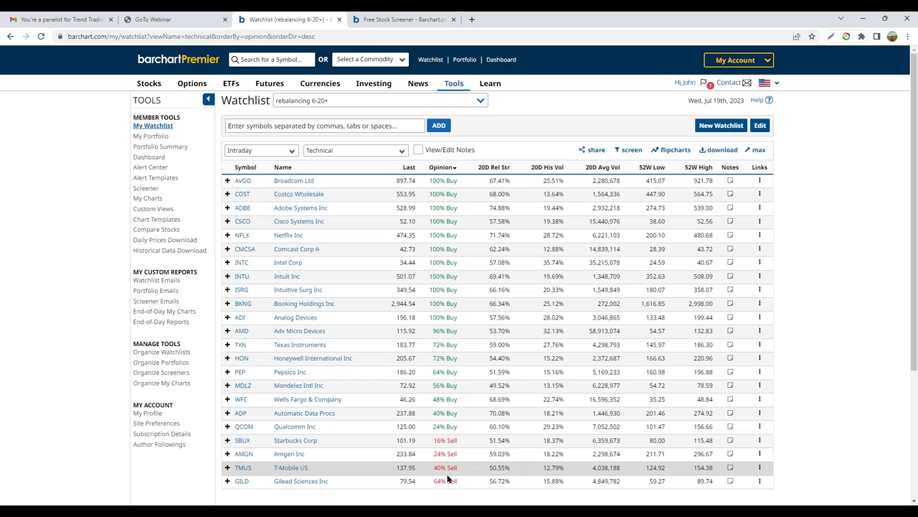
# Open the Barchart Opinion for Broadcom (AVGO) from the watchlist and show the indicators by Strength & Direction.
pyautogui.moveTo(441, 171)
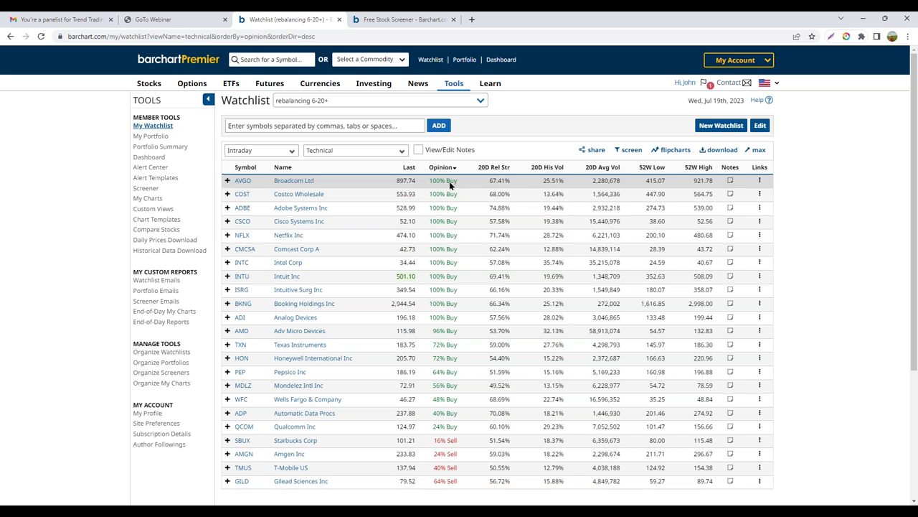
pyautogui.click(761, 182)
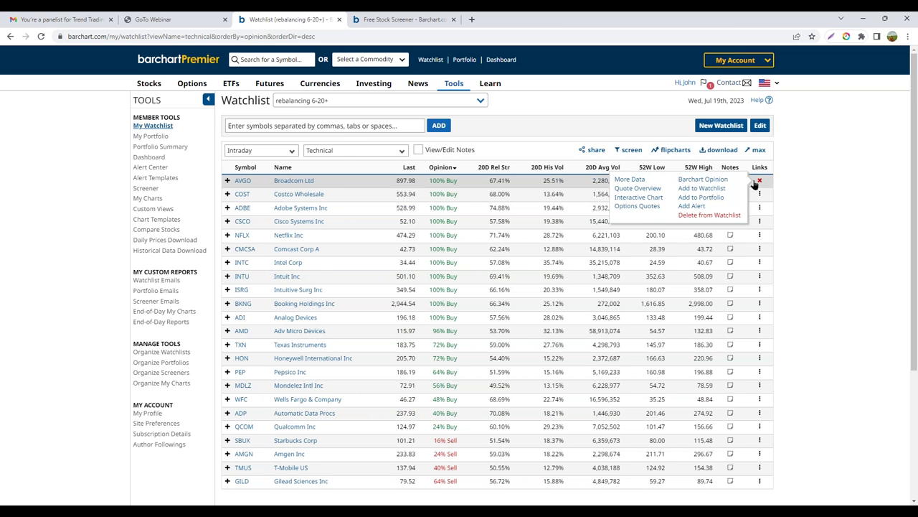
pyautogui.click(701, 180)
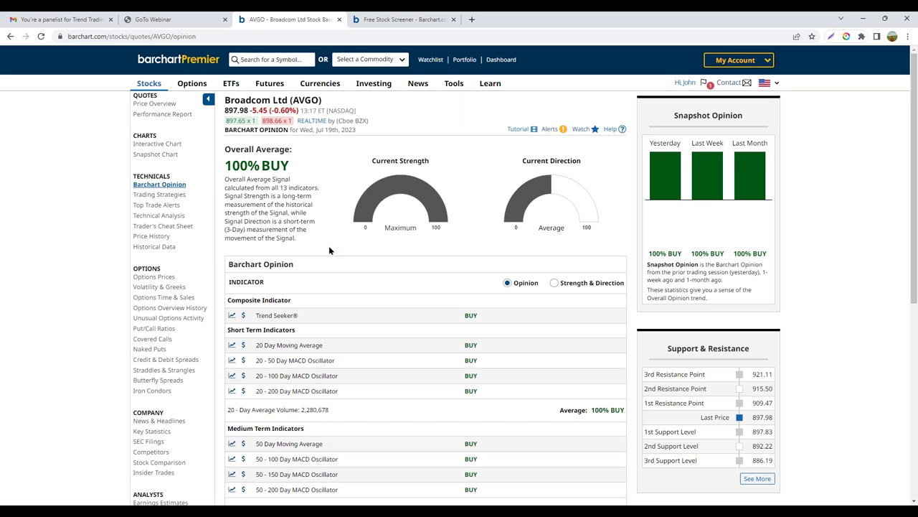
pyautogui.scroll(-2, 471, 249)
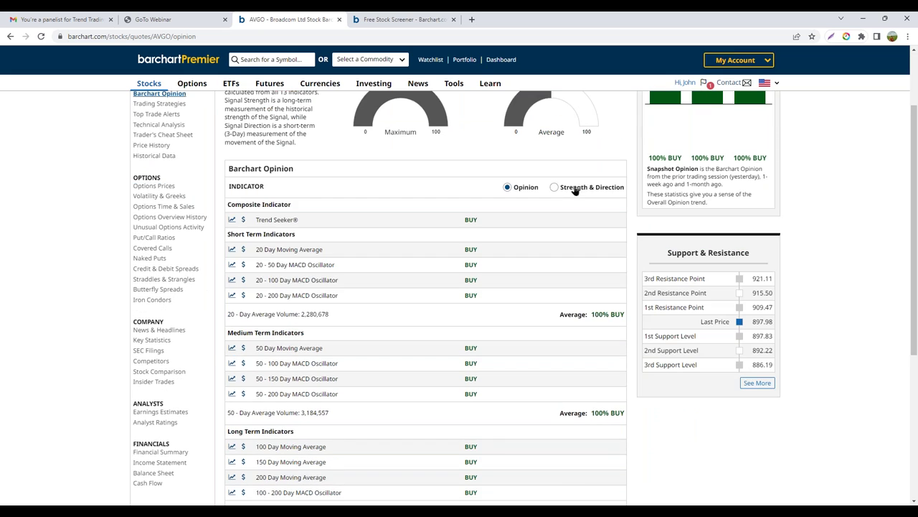
pyautogui.click(554, 188)
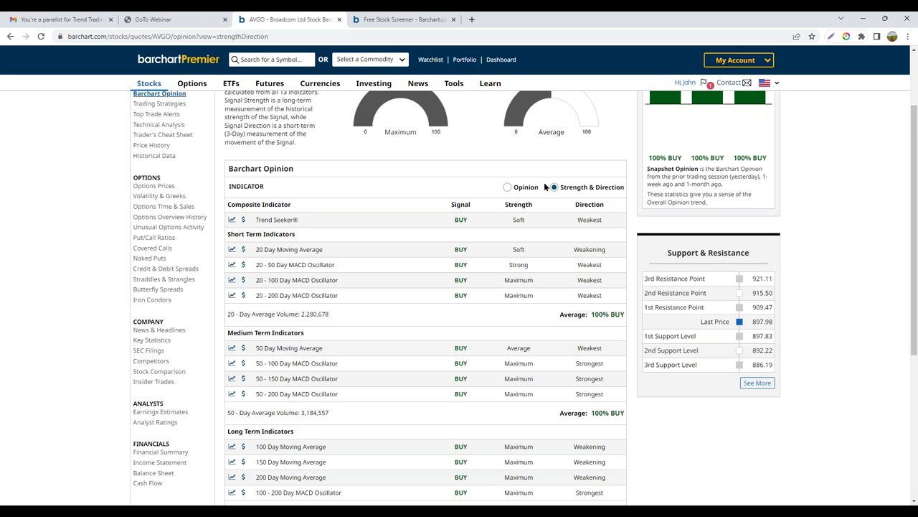
pyautogui.scroll(-2, 549, 203)
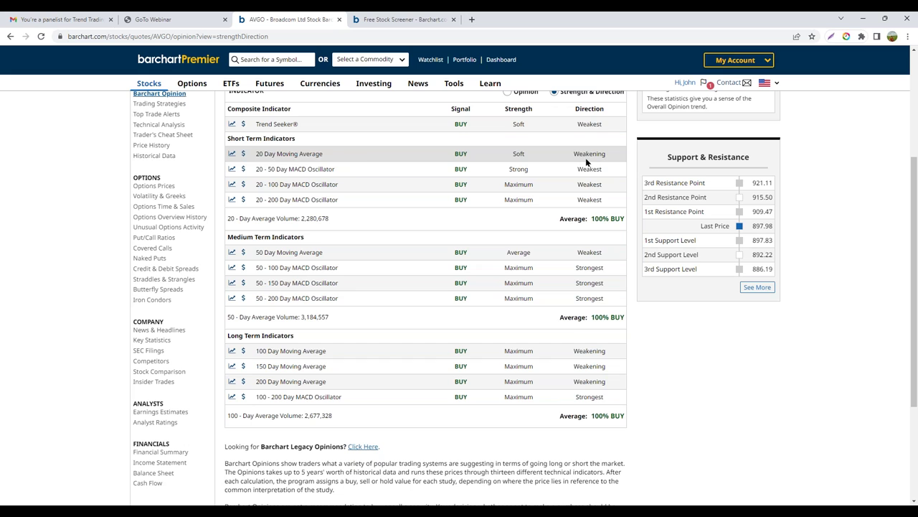
# Examine the buy and sell signals on Broadcom's 20 Day Moving Average strategy chart, and close the chart.
pyautogui.click(232, 155)
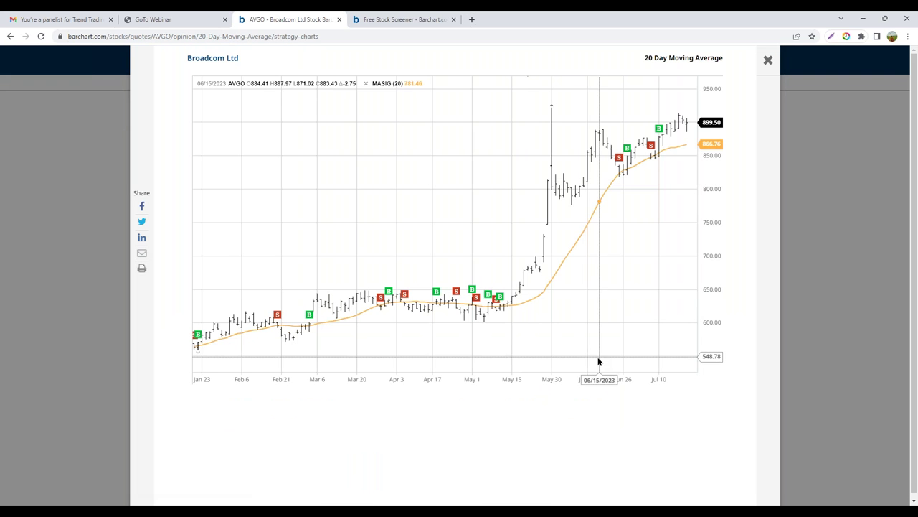
pyautogui.scroll(5, 576, 378)
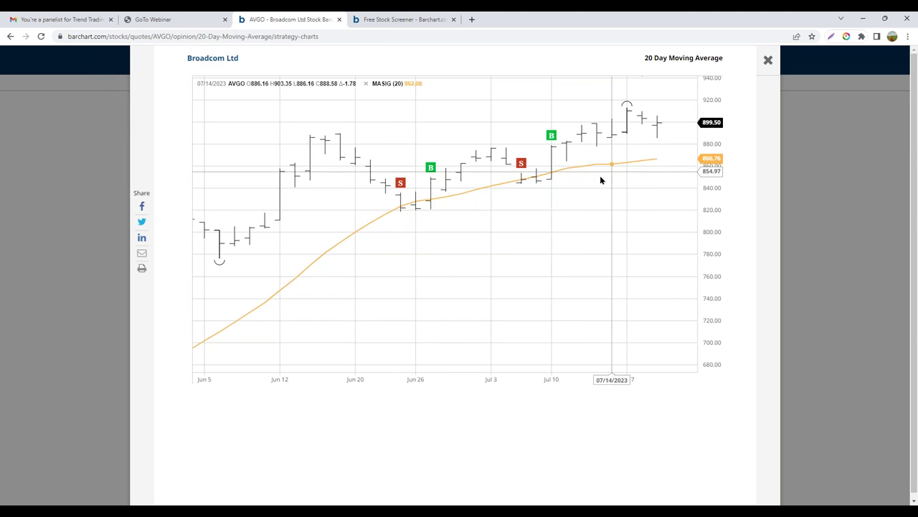
pyautogui.scroll(-5, 355, 381)
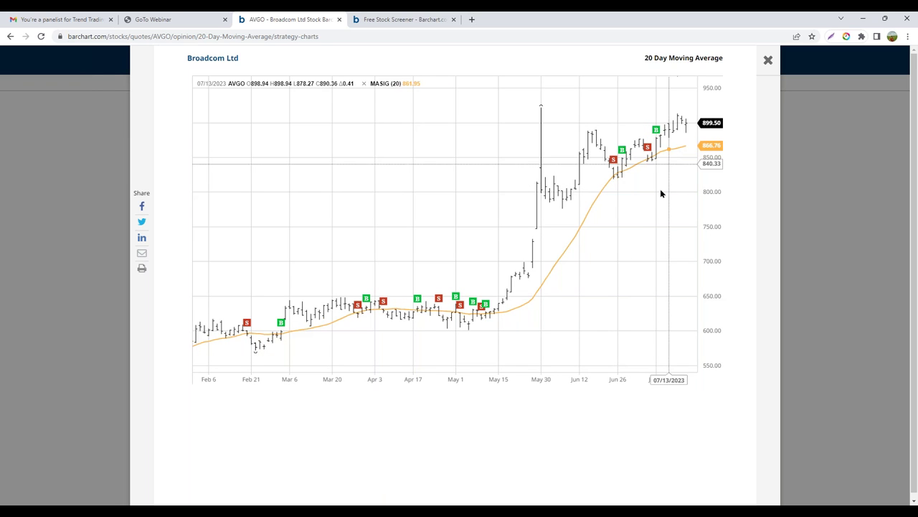
pyautogui.scroll(3, 621, 380)
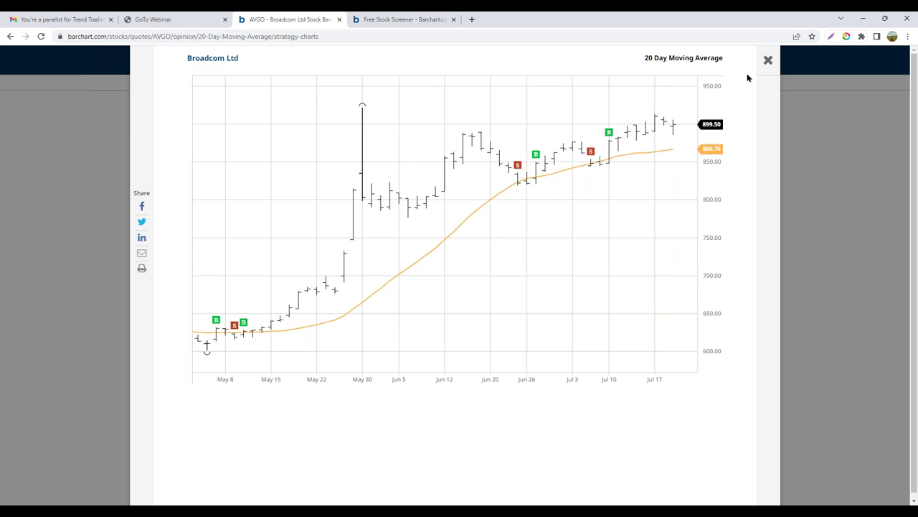
pyautogui.click(768, 61)
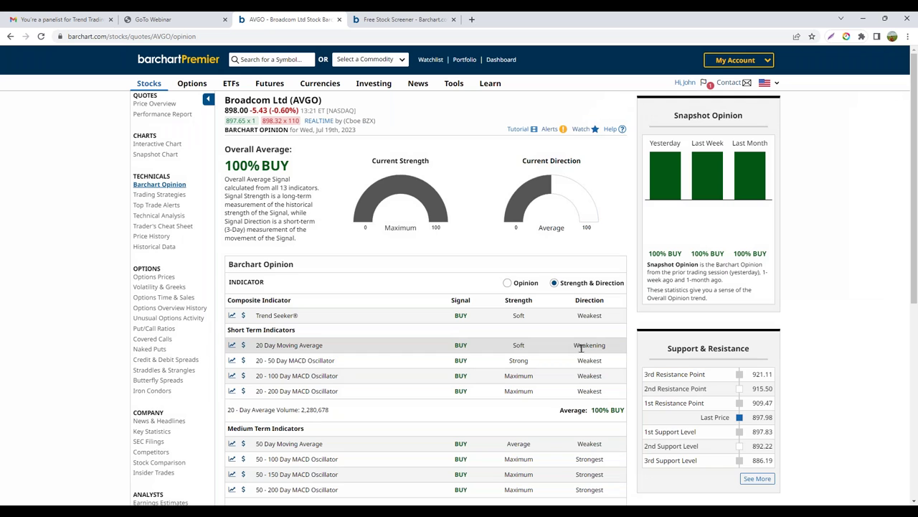
# View Broadcom's 50 - 200 Day MACD Oscillator strategy chart from the Medium Term Indicators, and close it.
pyautogui.scroll(-2, 549, 345)
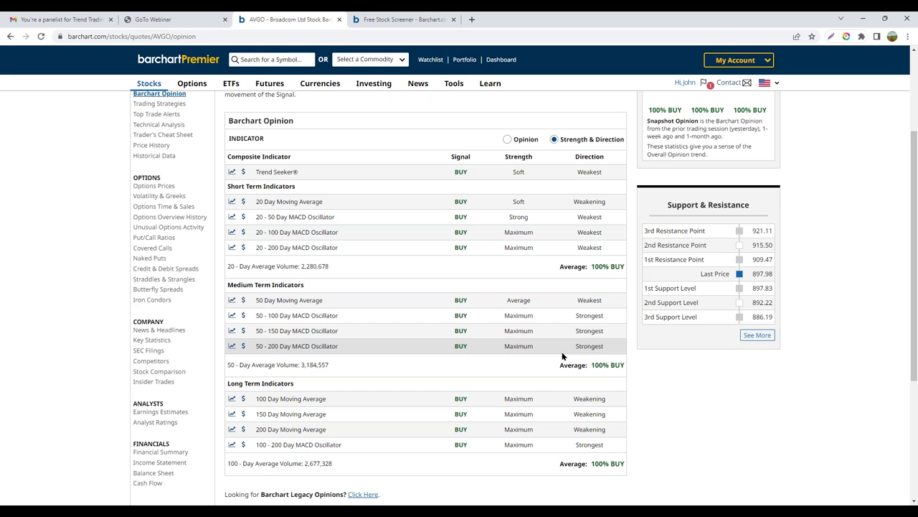
pyautogui.click(232, 346)
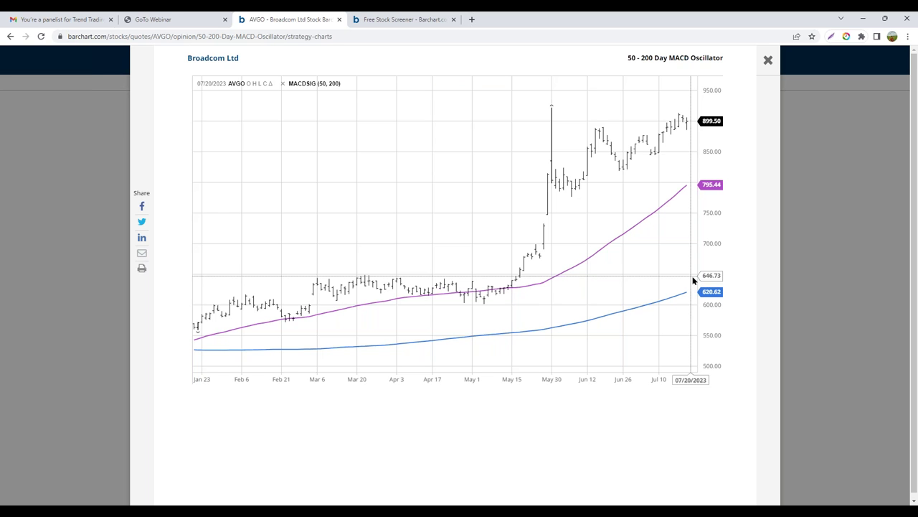
pyautogui.click(768, 63)
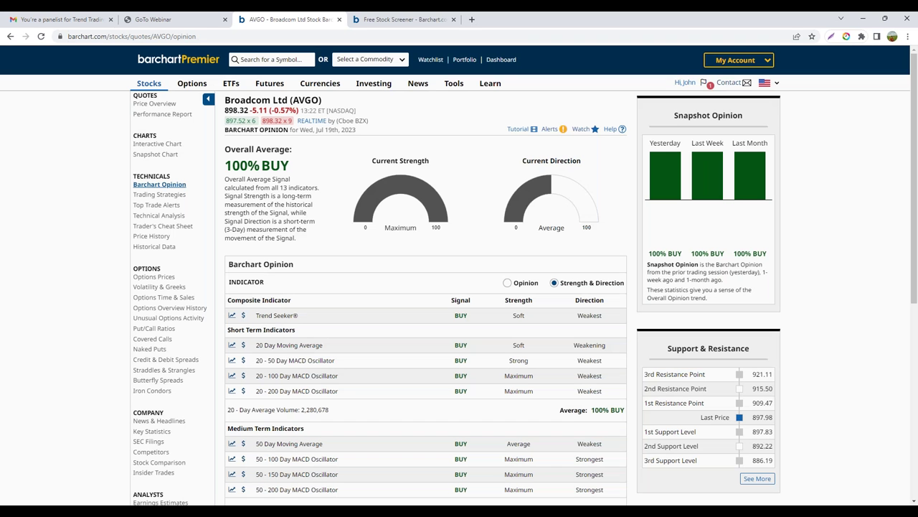
# Open Broadcom's interactive chart and enlarge it to the full-screen window.
pyautogui.click(163, 143)
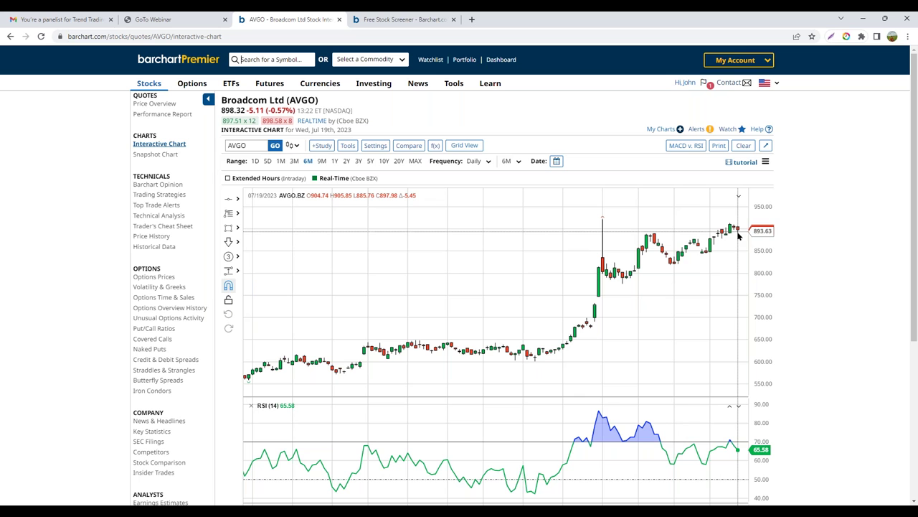
pyautogui.scroll(-2, 833, 240)
pyautogui.scroll(2, 833, 245)
pyautogui.click(765, 146)
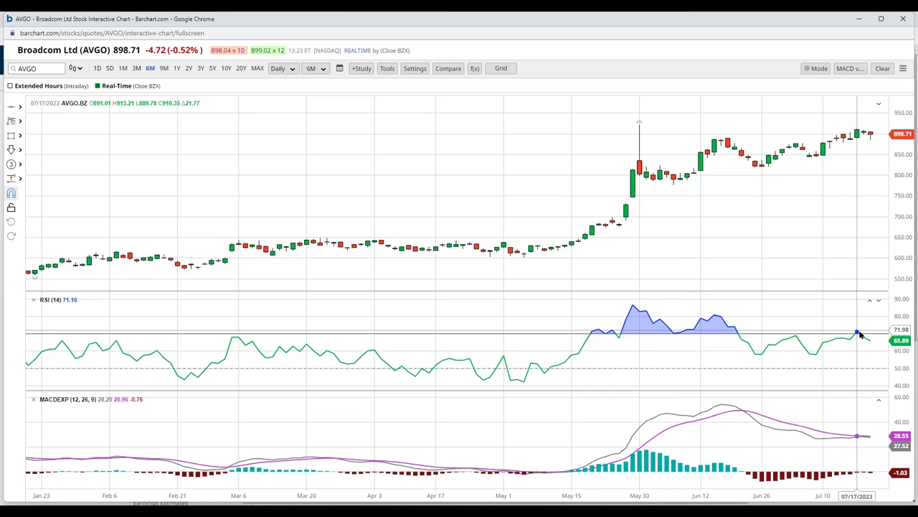
# Draw a descending trend line above the RSI peaks, from about May 30 to mid-July.
pyautogui.click(19, 108)
pyautogui.click(40, 115)
pyautogui.moveTo(644, 300); pyautogui.dragTo(870, 324)
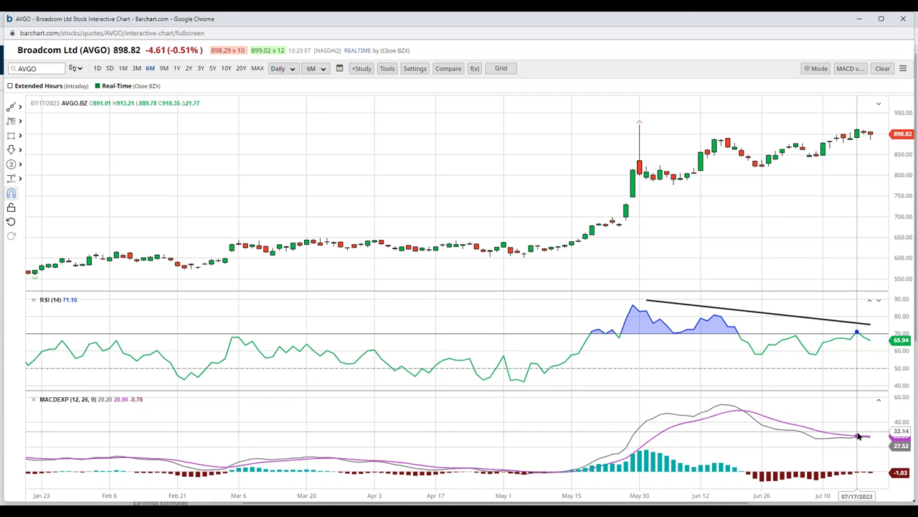
# Apply the saved 20/50/100/200 MA template to the full-screen Broadcom chart, review the averages, and close the window.
pyautogui.click(851, 69)
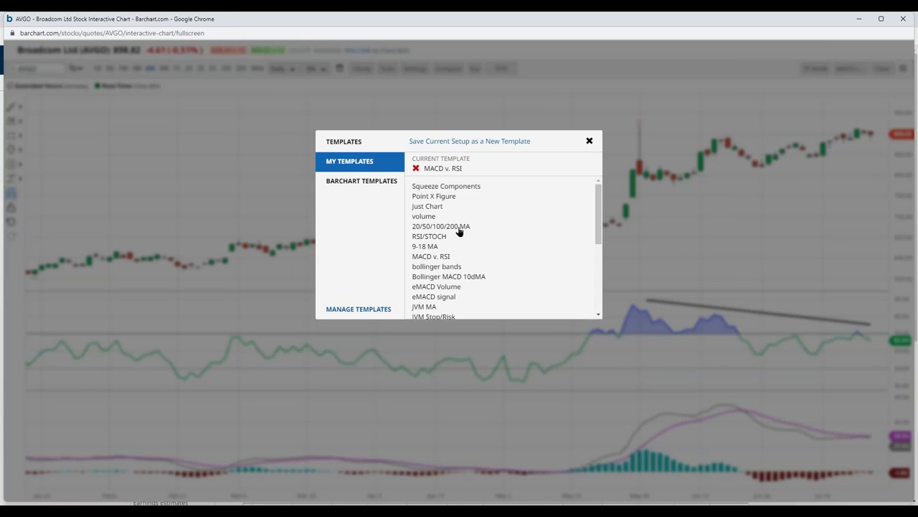
pyautogui.click(461, 231)
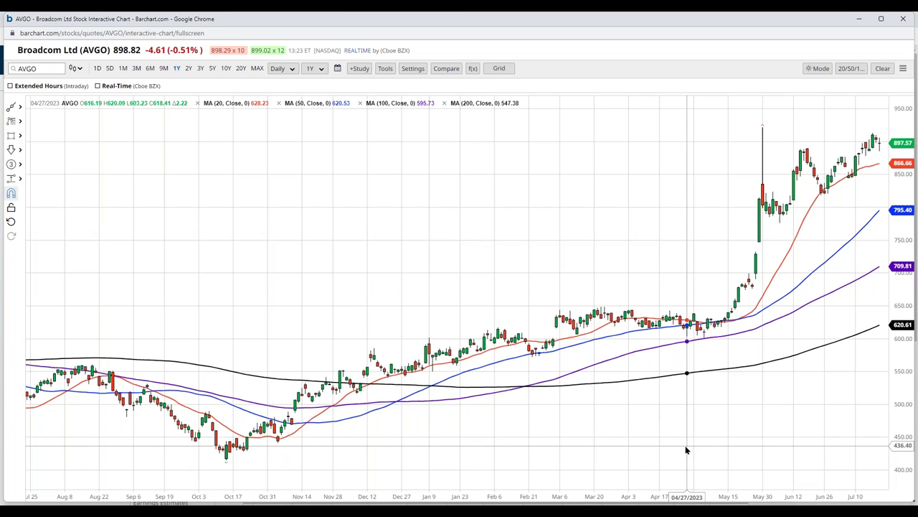
pyautogui.moveTo(679, 442); pyautogui.dragTo(633, 442)
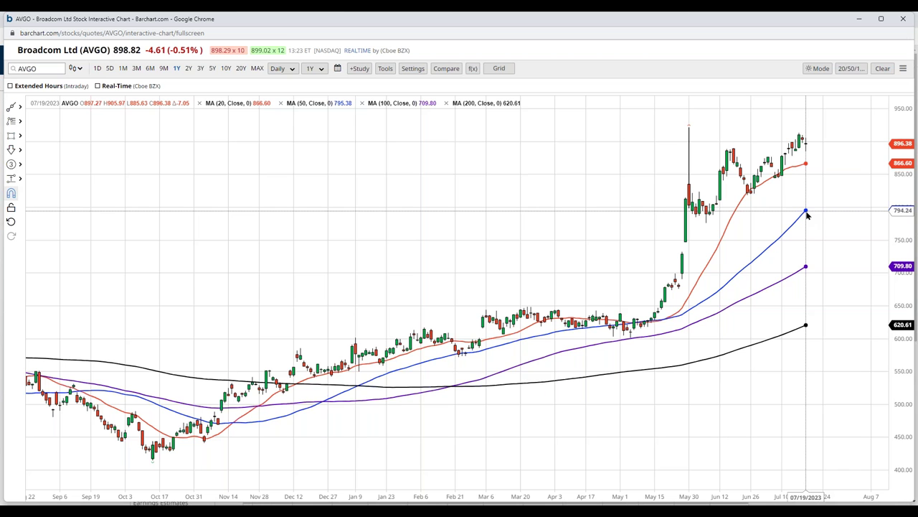
pyautogui.click(905, 21)
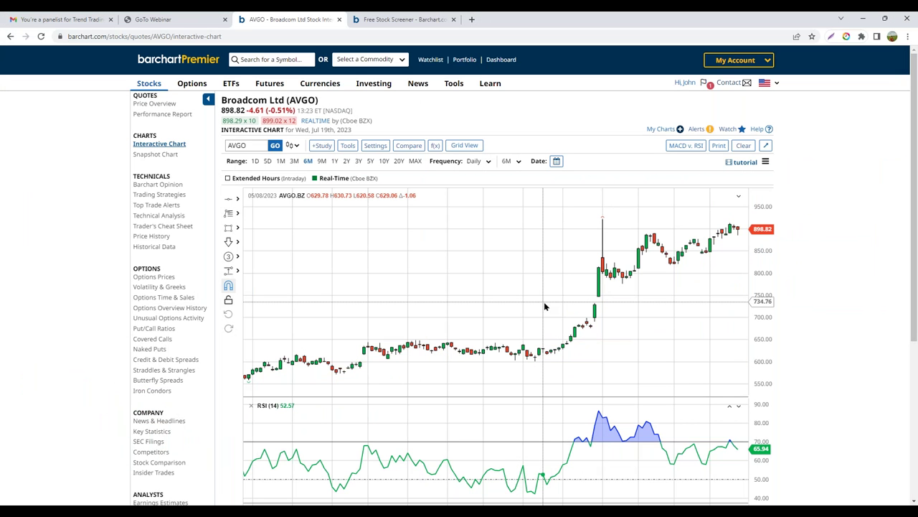
# Return to the rebalancing 6-20+ watchlist and switch it to the Technical view.
pyautogui.click(429, 61)
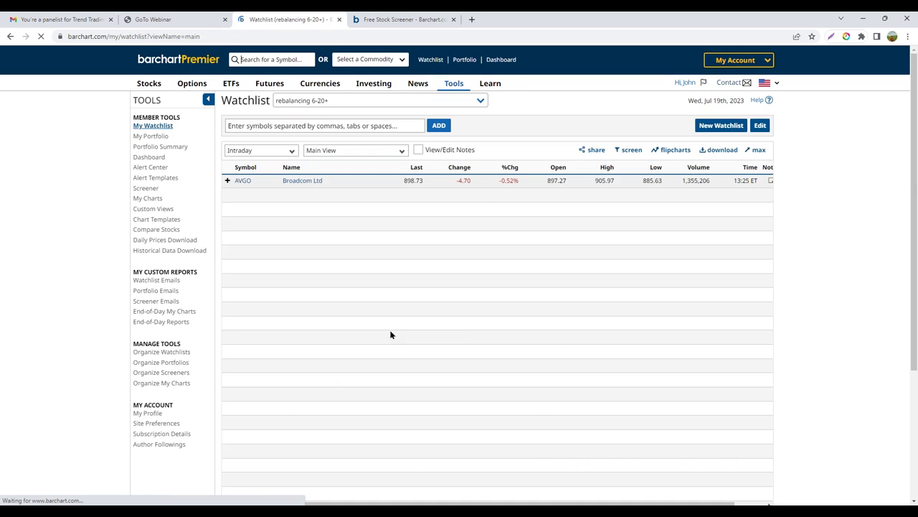
pyautogui.click(381, 152)
pyautogui.click(368, 172)
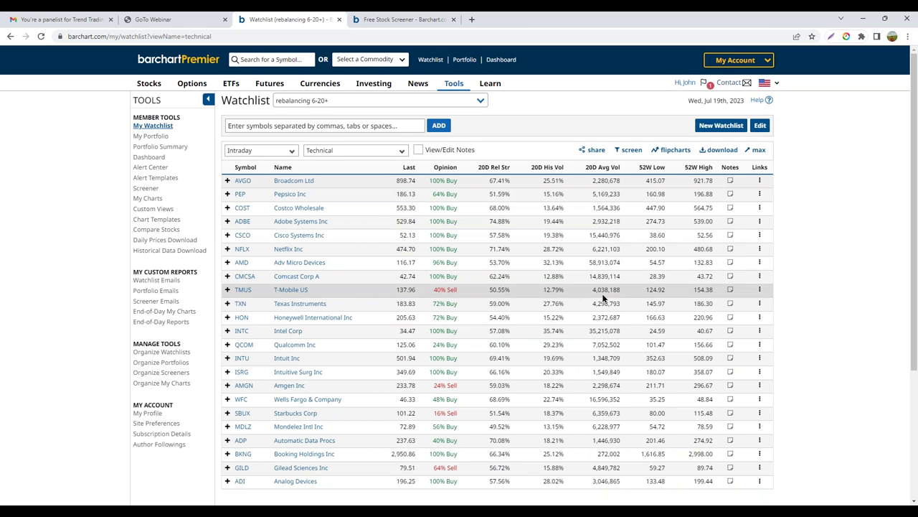
# Open the Barchart Opinion for T-Mobile US (TMUS) and review its indicators by Strength & Direction.
pyautogui.click(760, 291)
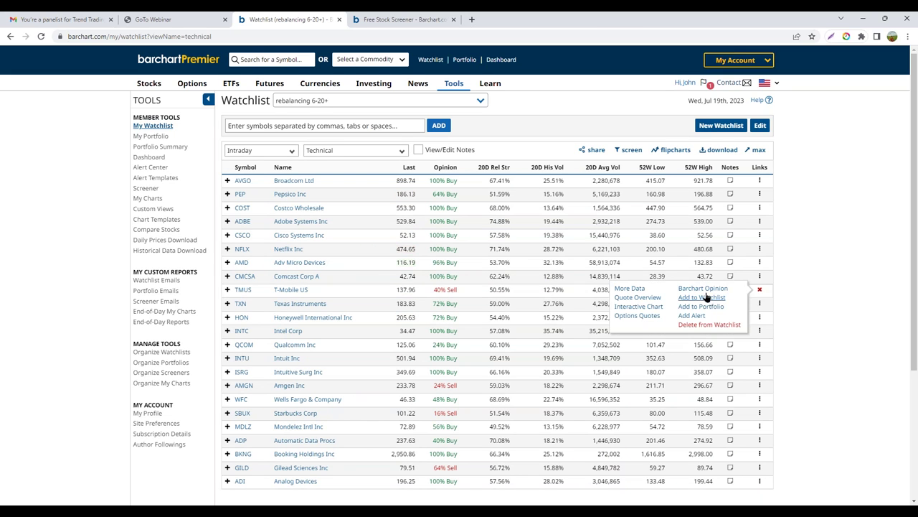
pyautogui.click(705, 289)
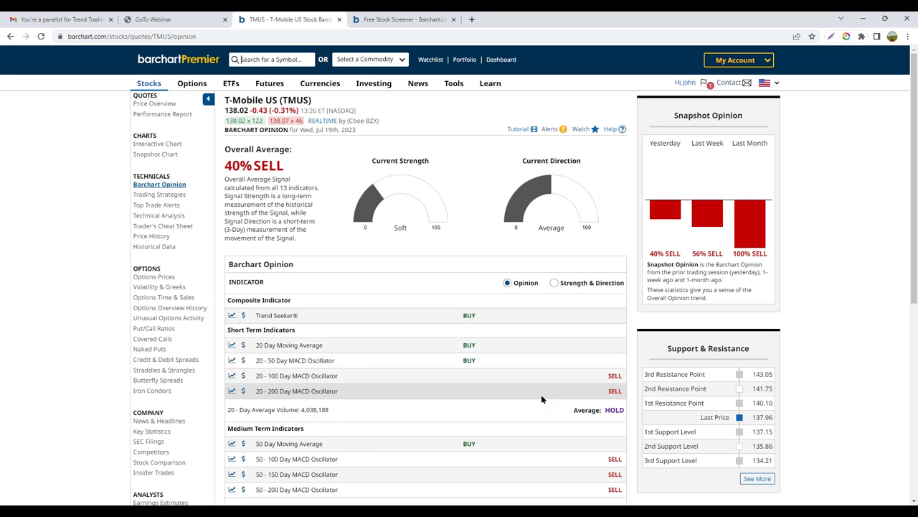
pyautogui.click(555, 284)
pyautogui.scroll(-2, 552, 330)
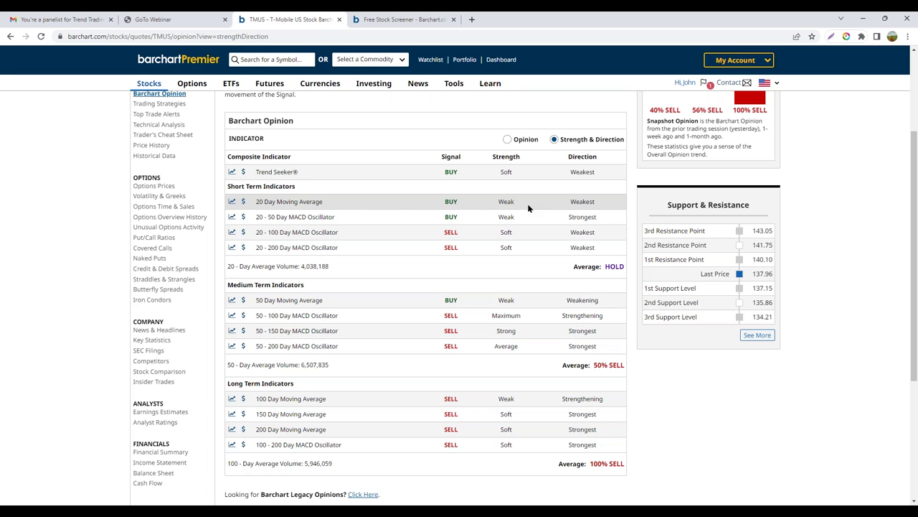
# Open the interactive chart for T-Mobile US and examine its one-year price history up to July 2023.
pyautogui.scroll(1, 187, 156)
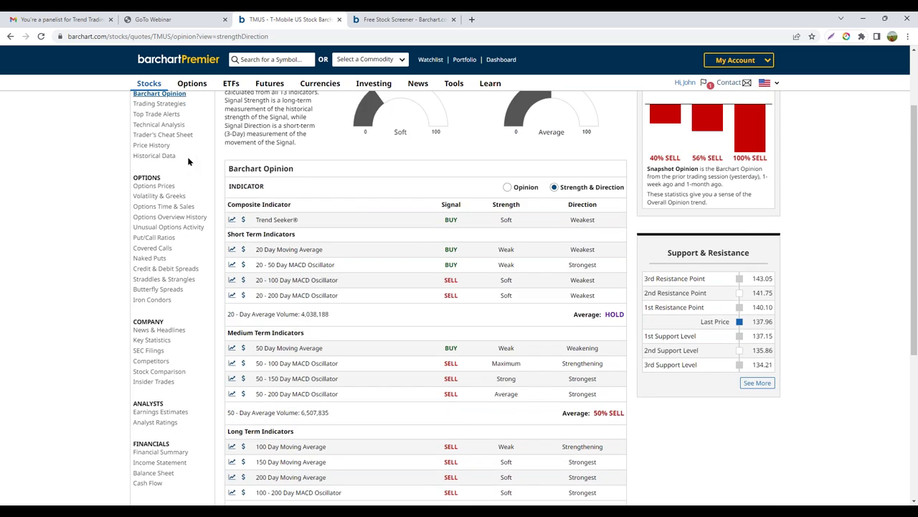
pyautogui.scroll(2, 187, 156)
pyautogui.click(157, 145)
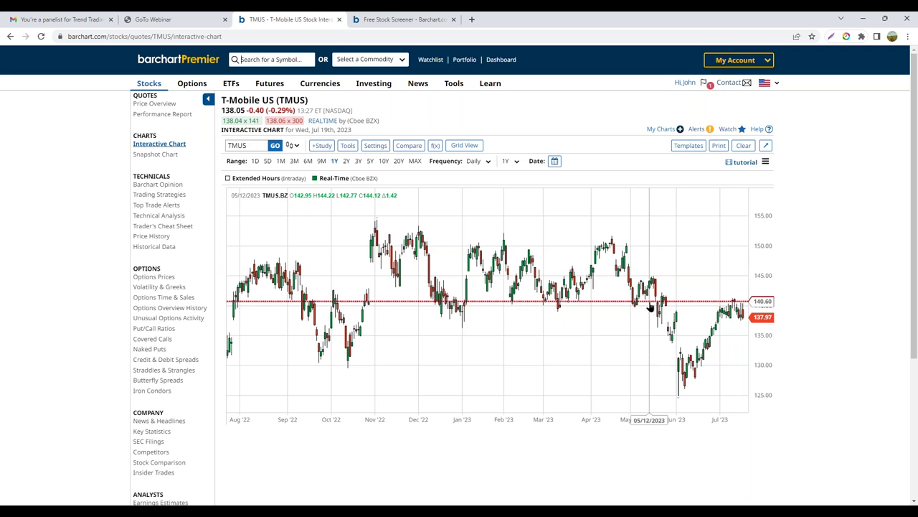
pyautogui.moveTo(627, 372); pyautogui.dragTo(595, 369)
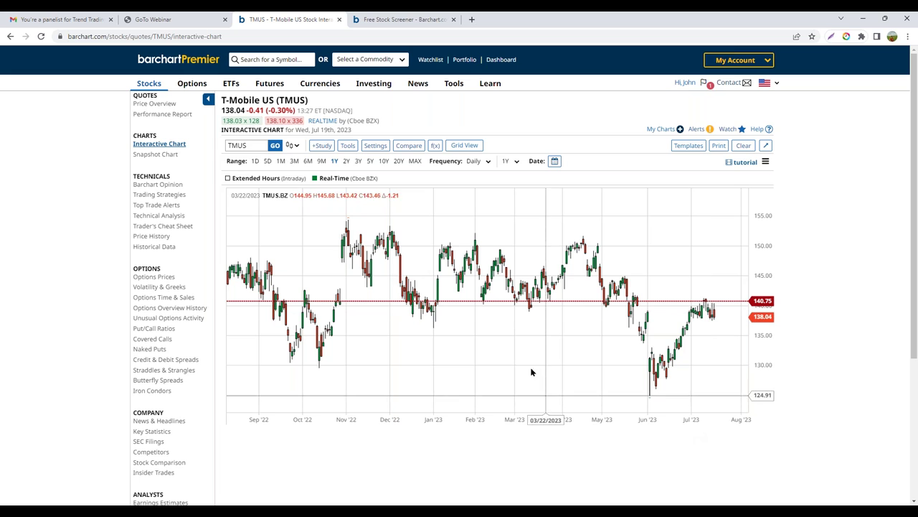
# Set the T-Mobile chart range to three months, and review the stock's short-, medium- and long-term Barchart Opinion indicators.
pyautogui.click(293, 162)
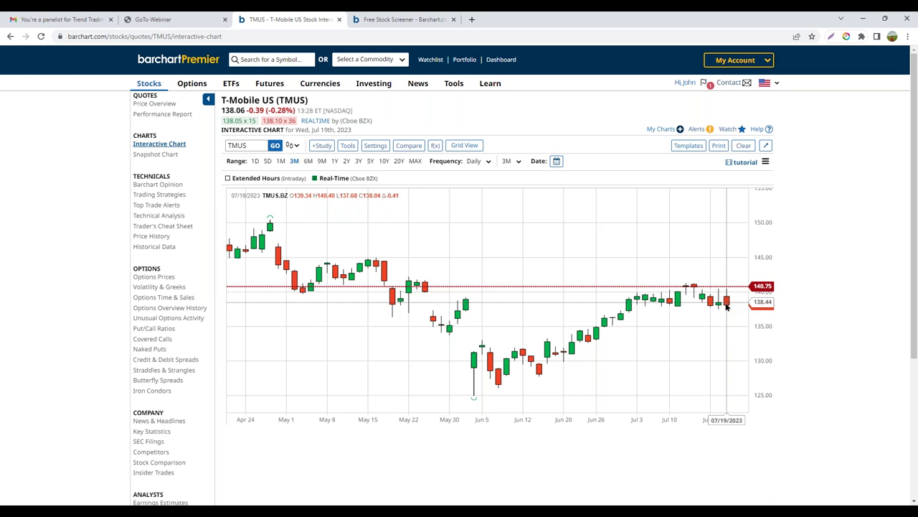
pyautogui.click(159, 184)
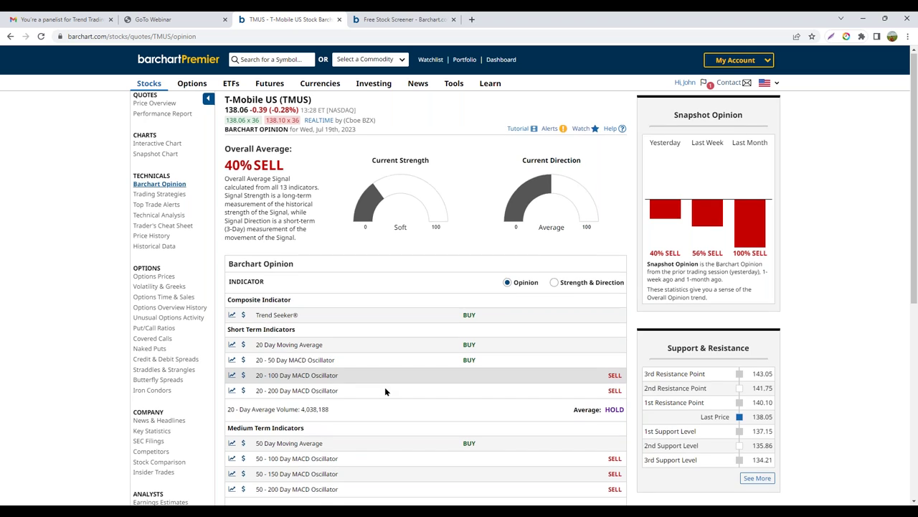
pyautogui.scroll(-2, 419, 391)
pyautogui.scroll(-1, 419, 392)
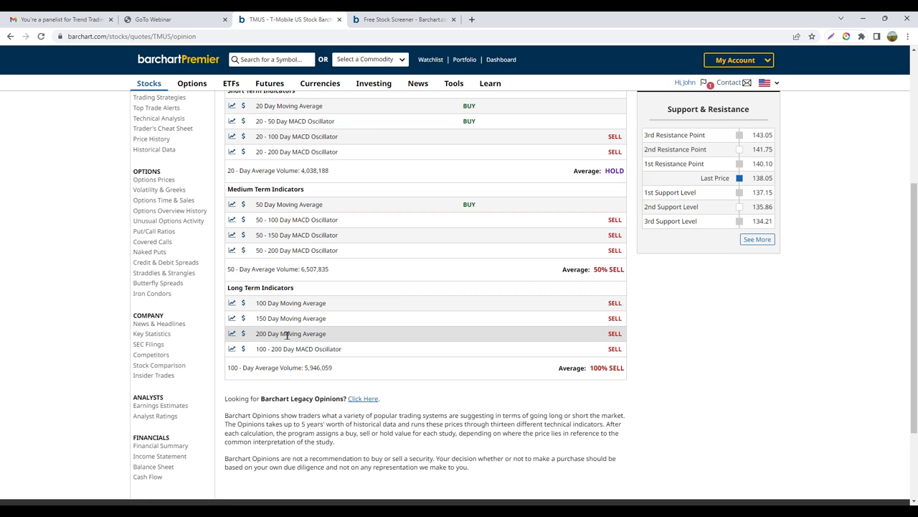
# Examine T-Mobile's 200 Day Moving Average strategy chart, close it, and return to the stock's interactive chart.
pyautogui.click(232, 334)
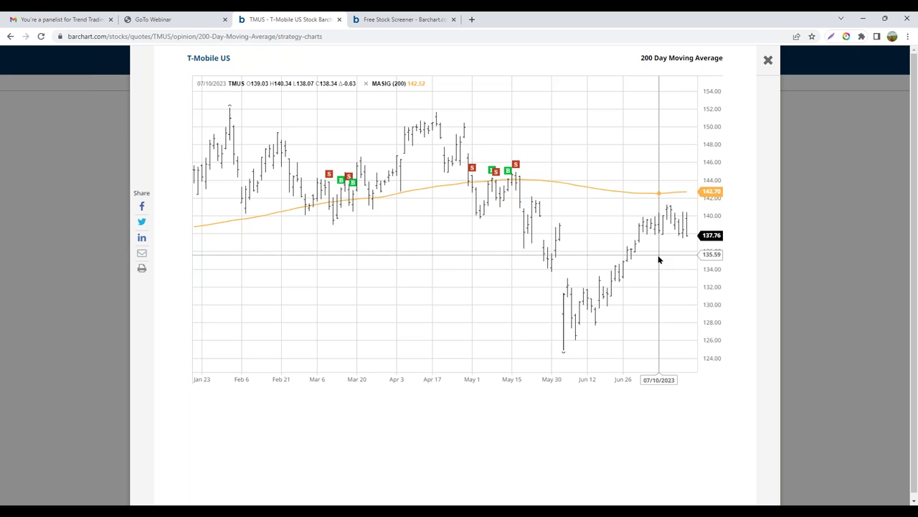
pyautogui.click(769, 63)
pyautogui.click(159, 145)
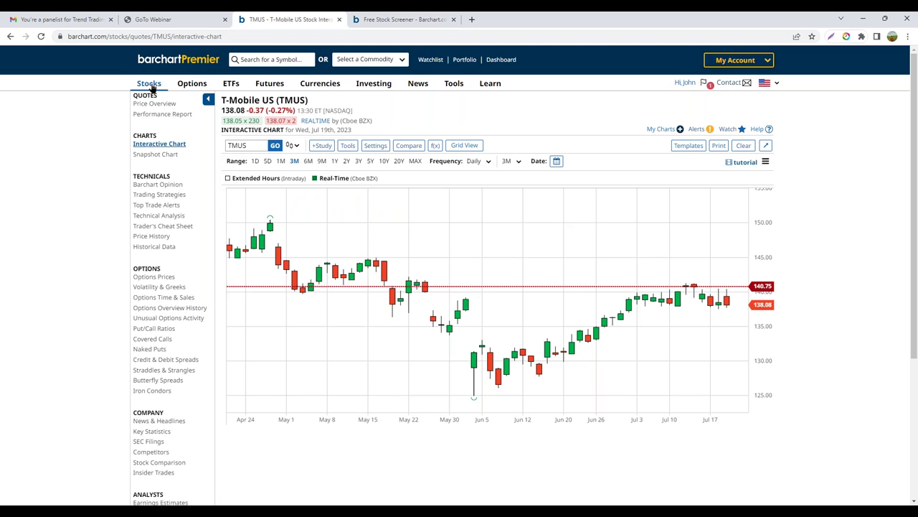
# Review the New Recommendations page of the stock trading signals, and open the Top Stocks to Own list.
pyautogui.moveTo(151, 85)
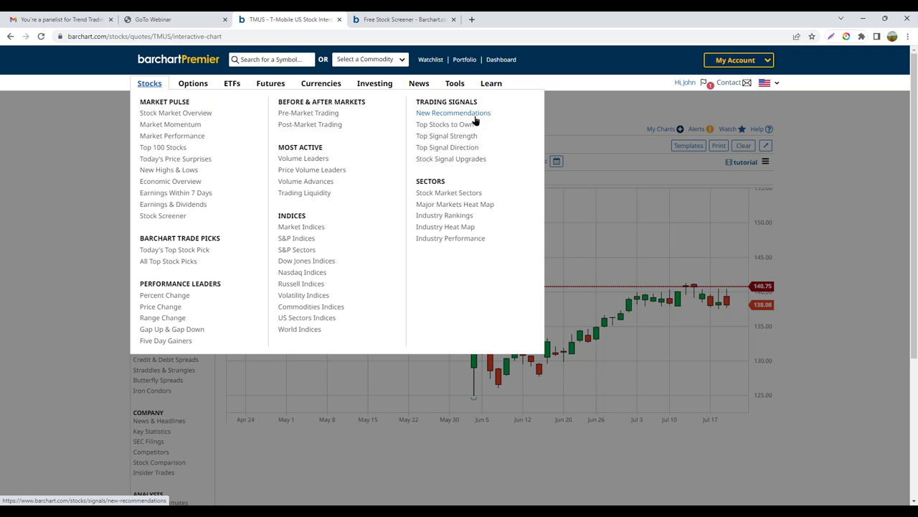
pyautogui.click(475, 115)
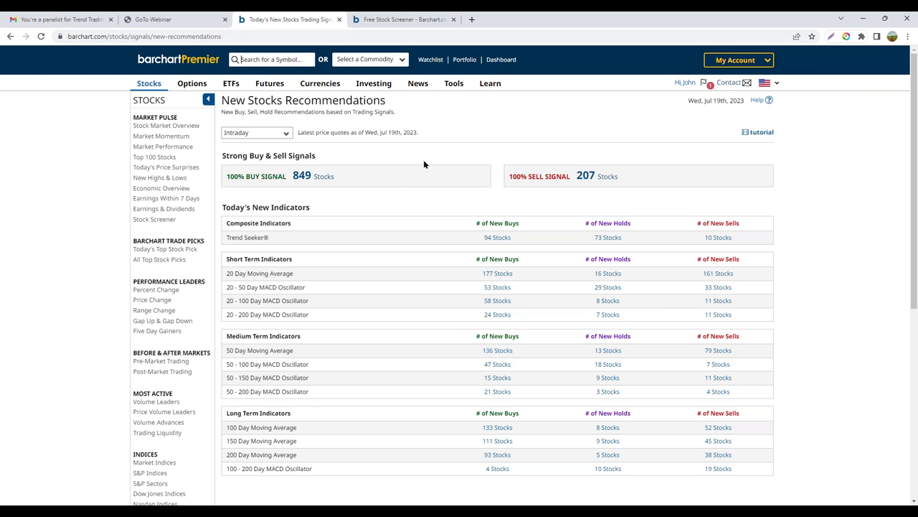
pyautogui.scroll(-3, 171, 327)
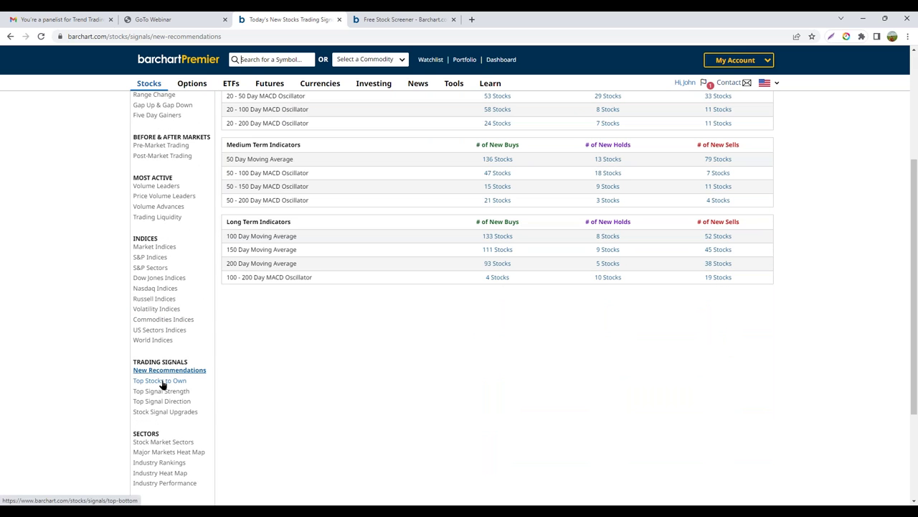
pyautogui.click(162, 384)
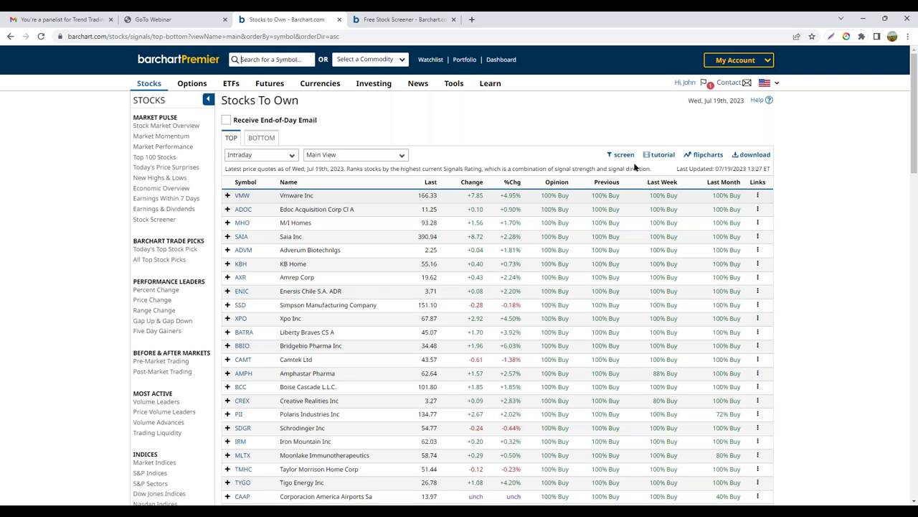
pyautogui.moveTo(611, 188)
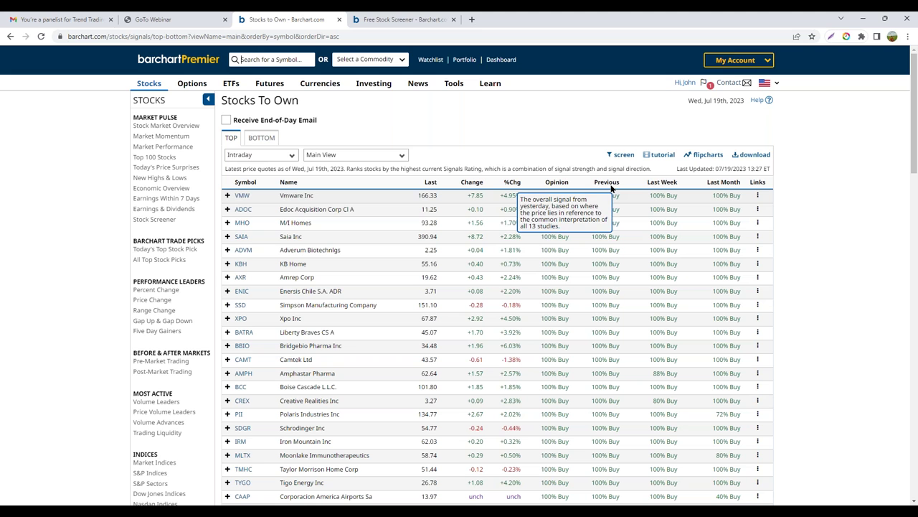
# Flip through the flipcharts of the Stocks To Own list from VMW through ADOC and MHO to SAIA, and close them.
pyautogui.click(703, 156)
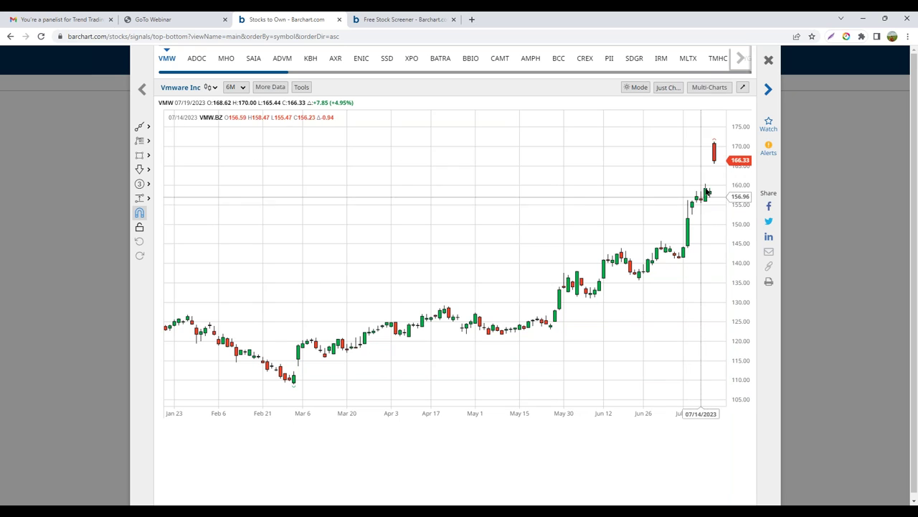
pyautogui.click(768, 89)
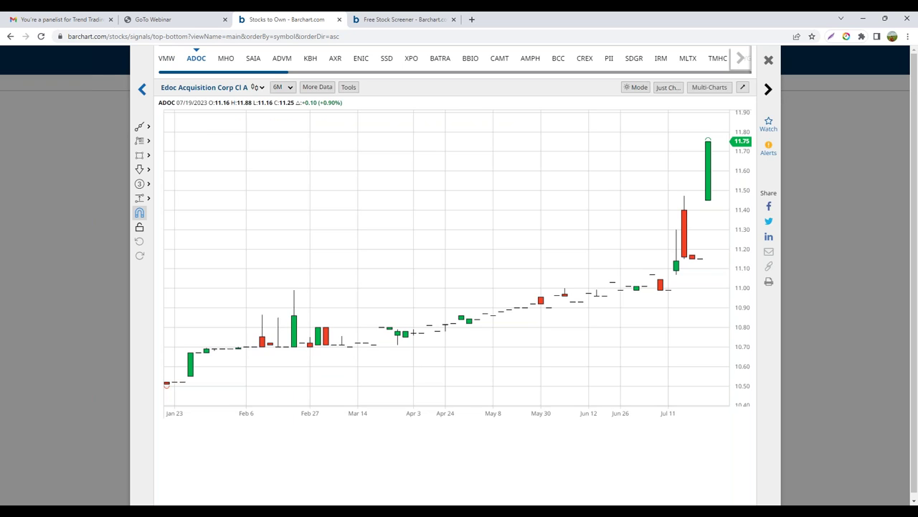
pyautogui.press('Right')
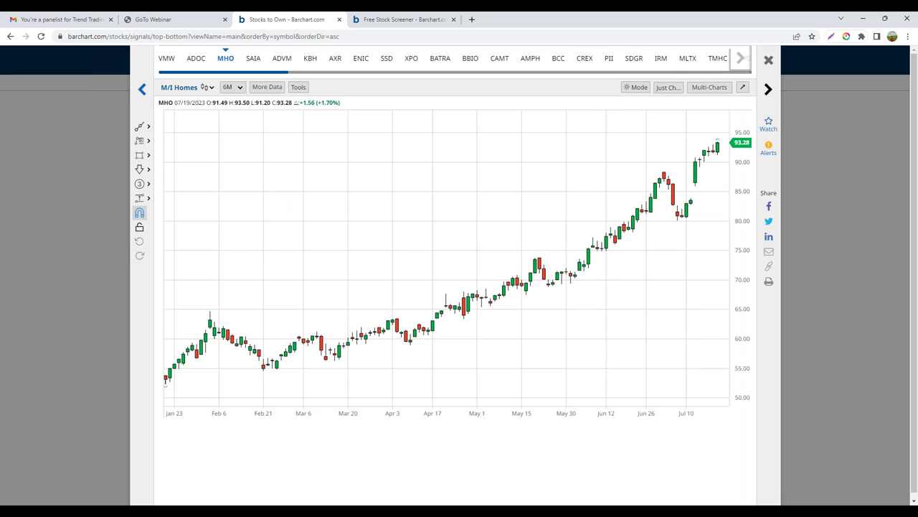
pyautogui.press('Right')
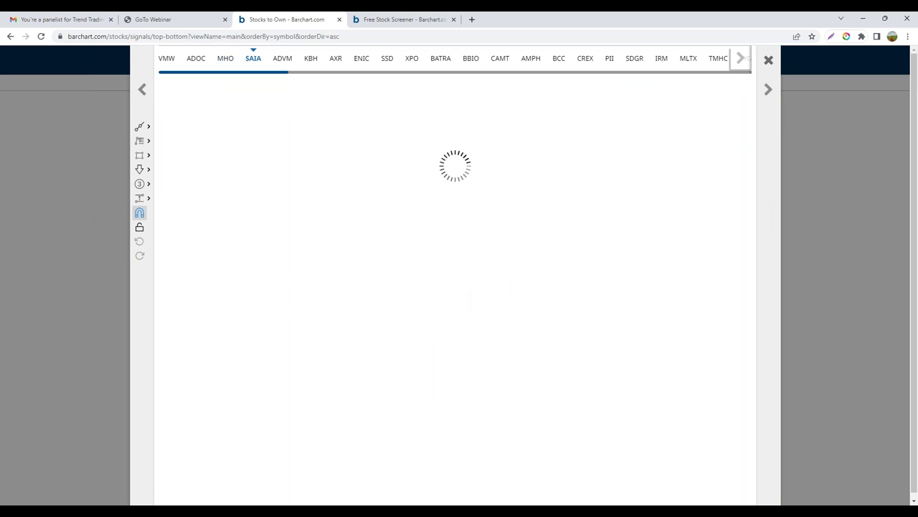
pyautogui.click(768, 61)
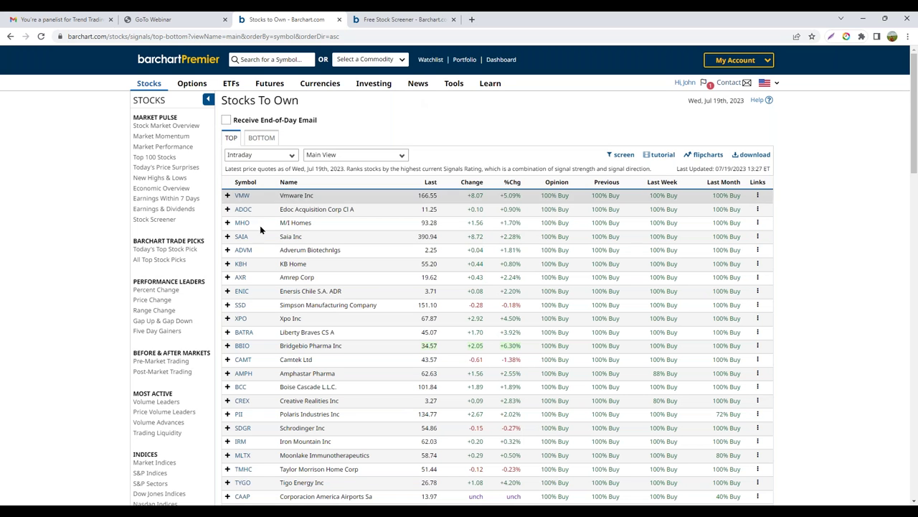
# Review the Top Signal Strength list of bullish stocks, and open the Top Signal Direction list.
pyautogui.scroll(-3, 495, 301)
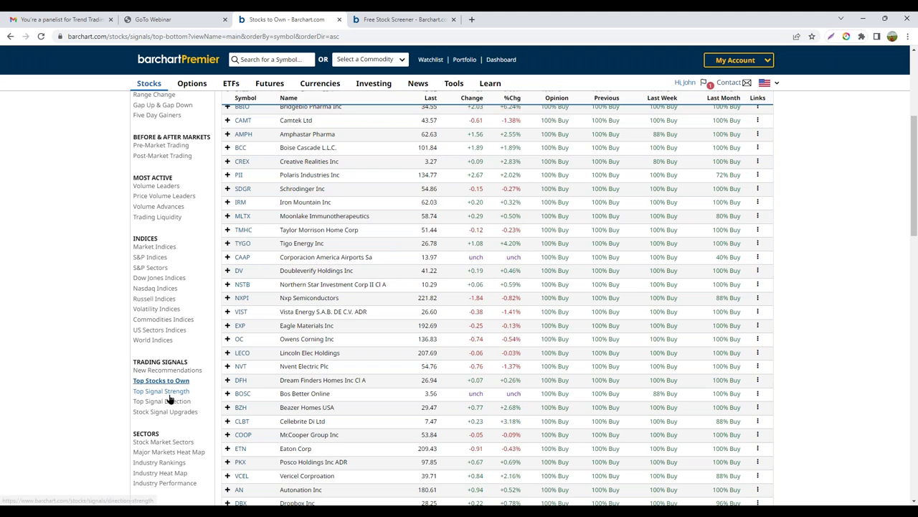
pyautogui.click(169, 393)
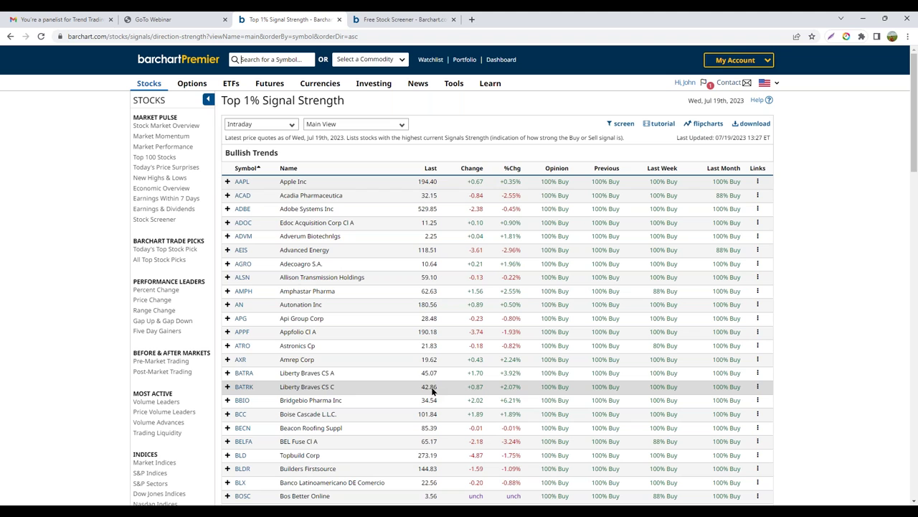
pyautogui.scroll(-2, 711, 81)
pyautogui.scroll(-4, 711, 80)
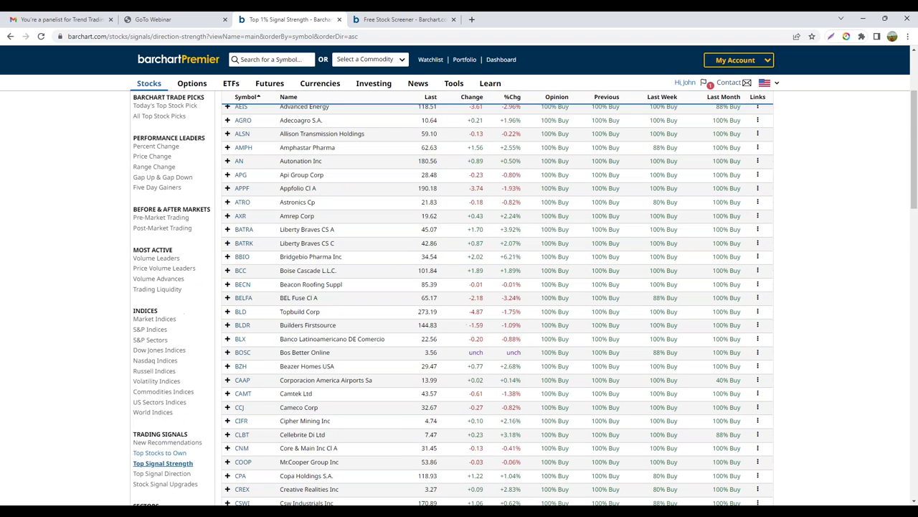
pyautogui.click(170, 404)
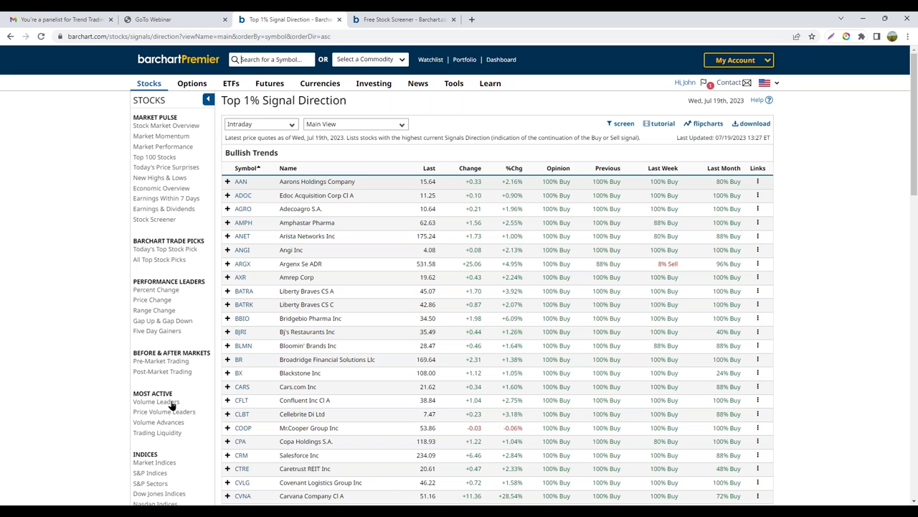
# Send the Top 1% Signal Direction list to the Stocks Screener and add an Overall Buy/Sell/Hold Signal filter set to Buy.
pyautogui.click(622, 125)
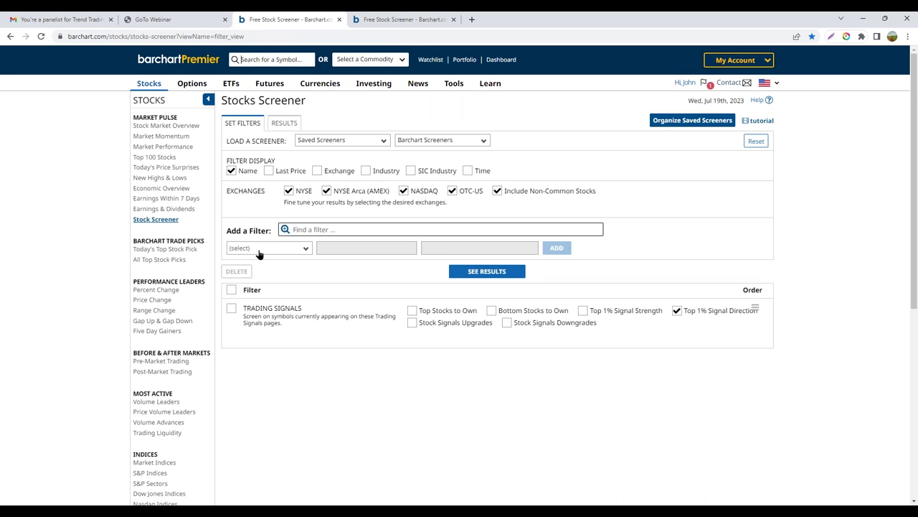
pyautogui.click(269, 250)
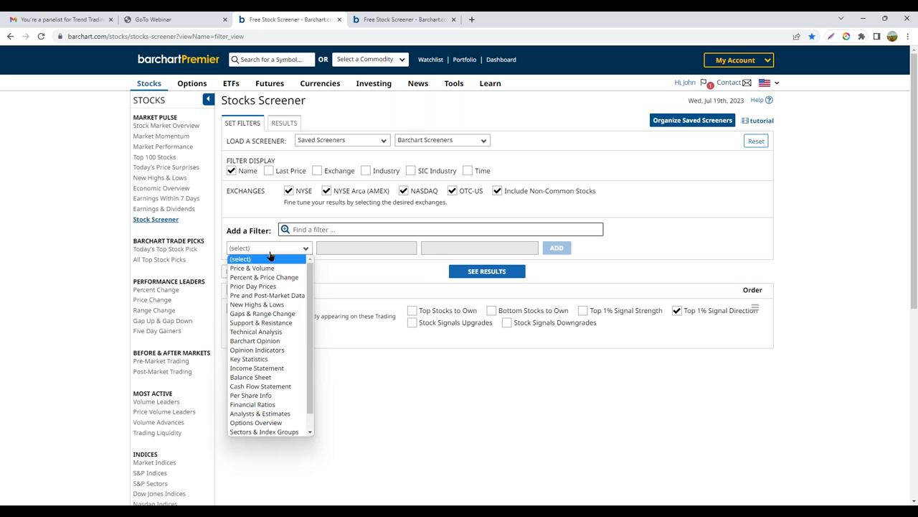
pyautogui.click(259, 341)
pyautogui.click(381, 252)
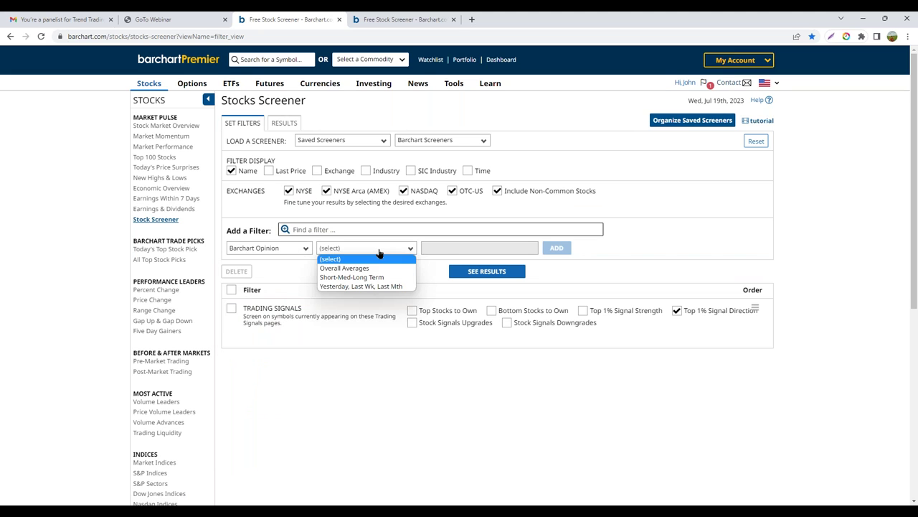
pyautogui.click(409, 265)
pyautogui.click(470, 251)
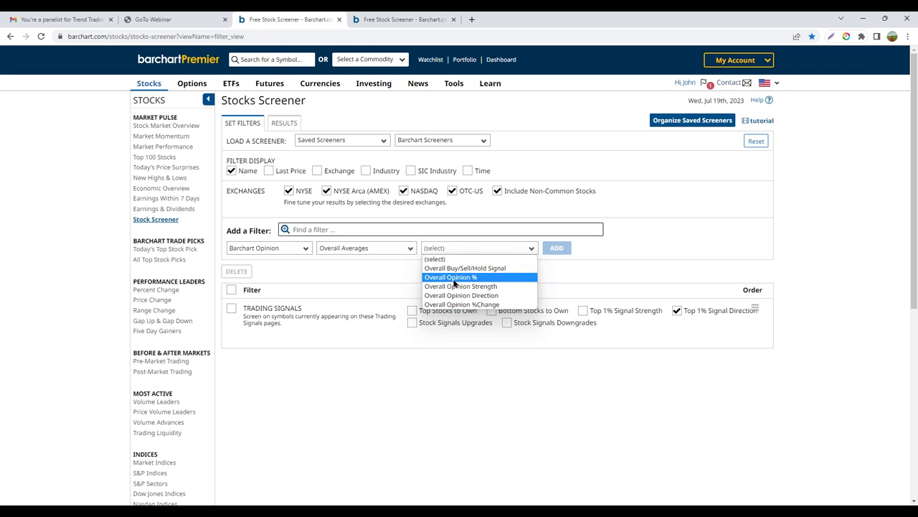
pyautogui.click(455, 269)
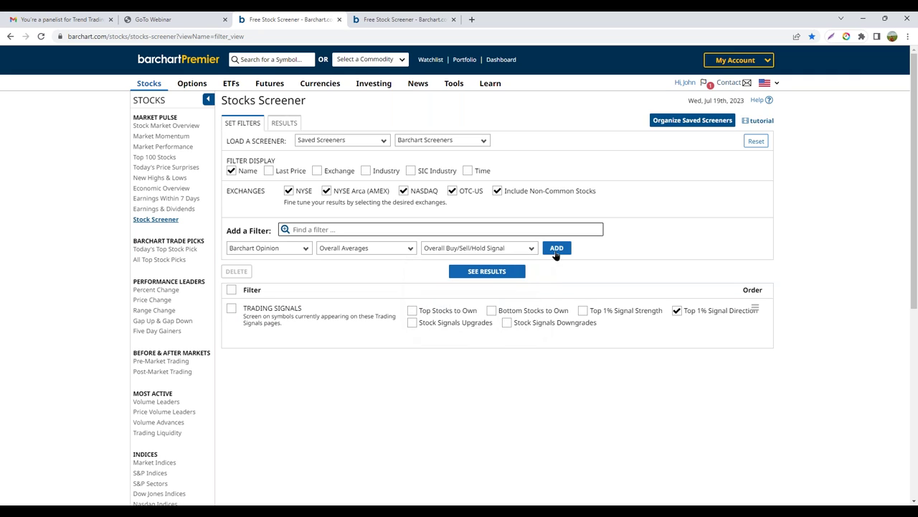
pyautogui.click(556, 248)
pyautogui.click(412, 311)
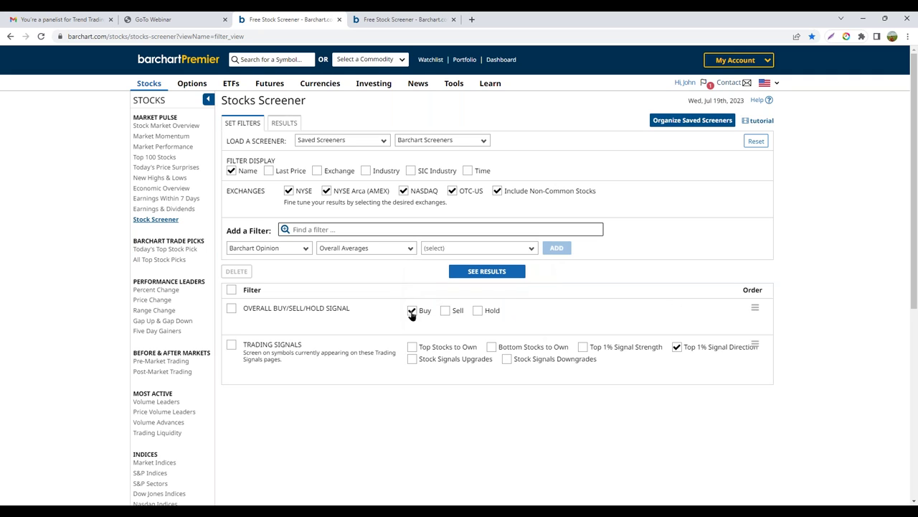
# Add an Overall Opinion Strength filter for Good and Strong, and run the screener.
pyautogui.click(452, 249)
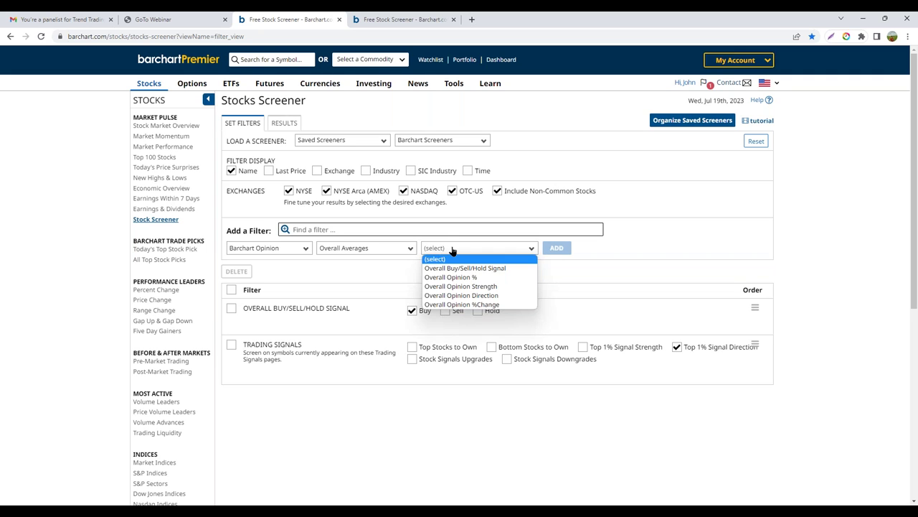
pyautogui.click(467, 286)
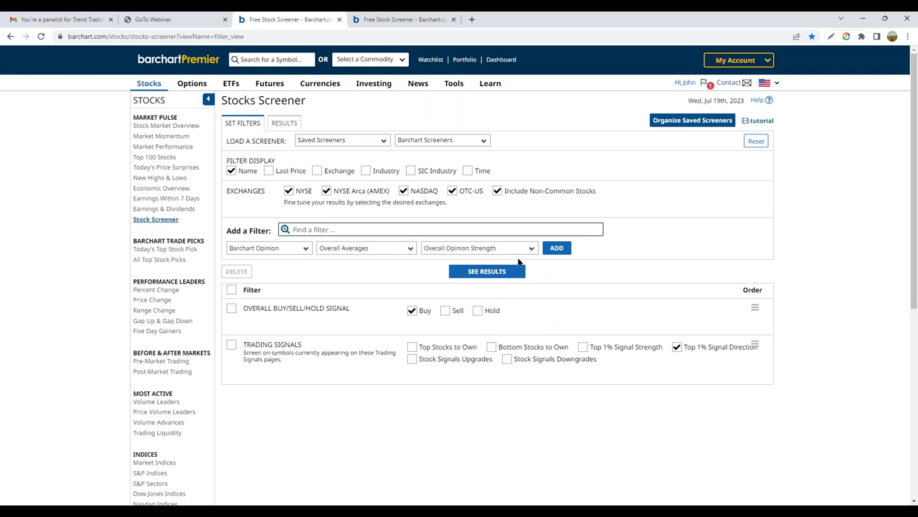
pyautogui.click(559, 249)
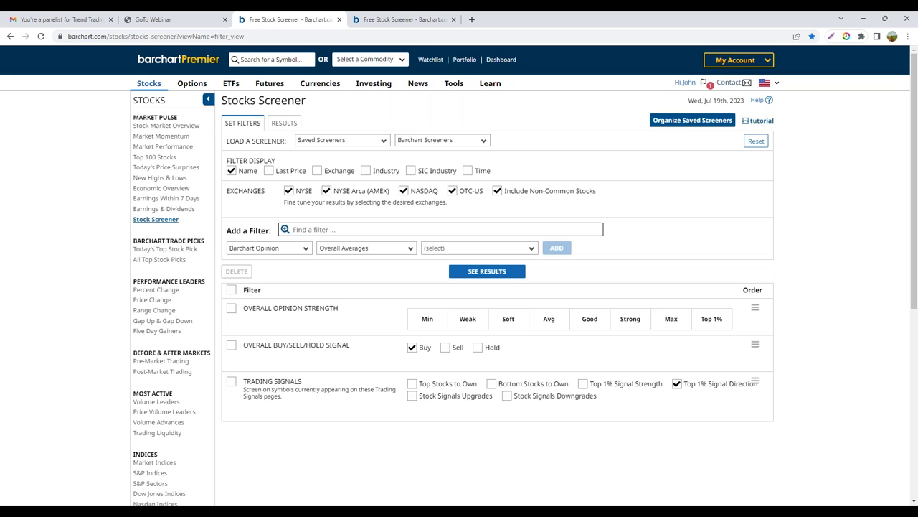
pyautogui.click(589, 319)
pyautogui.click(631, 319)
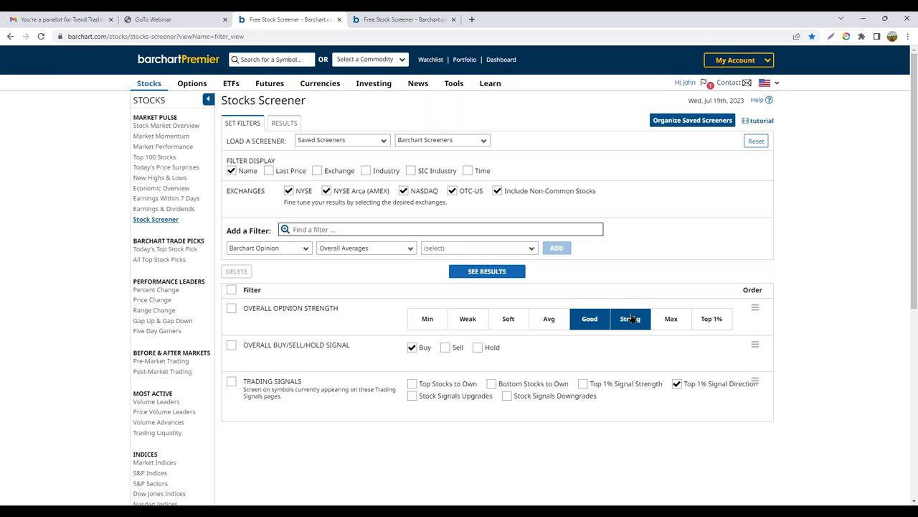
pyautogui.click(491, 273)
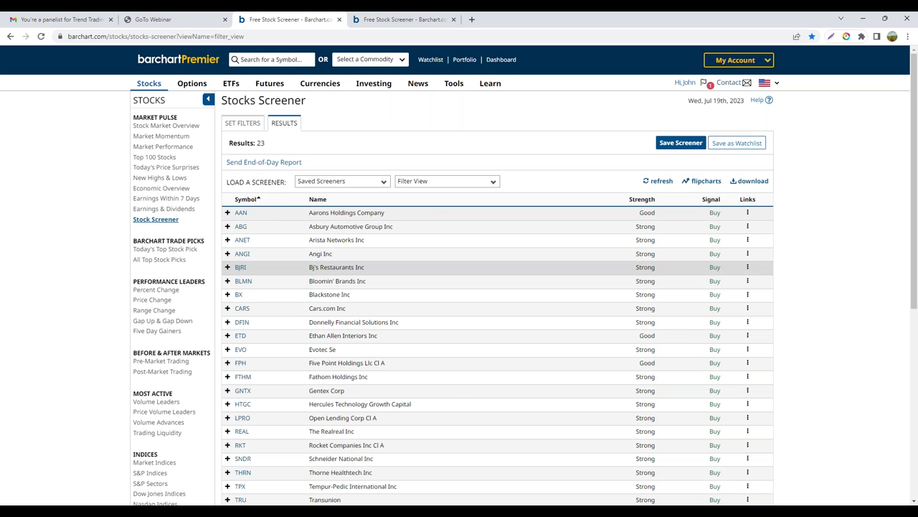
# View the screener results as flipcharts and examine Aarons Holdings' price history back to late 2021.
pyautogui.click(701, 182)
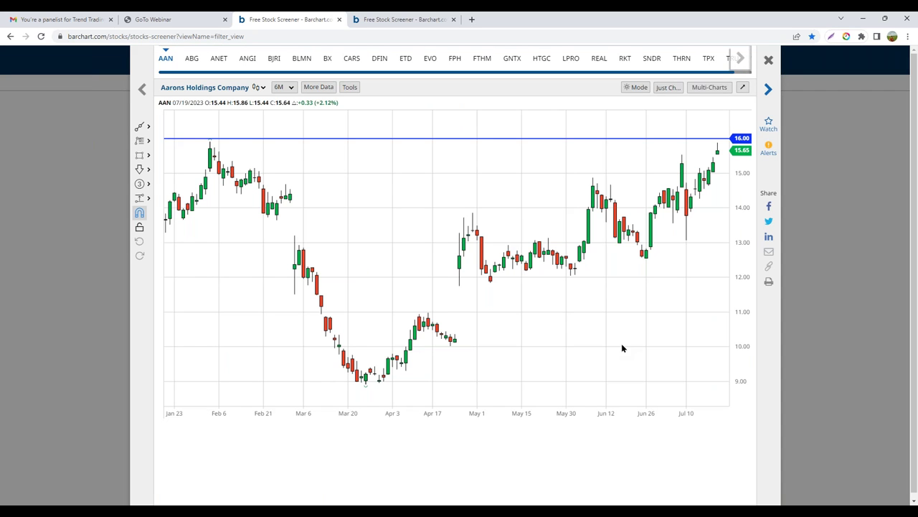
pyautogui.scroll(-1, 393, 416)
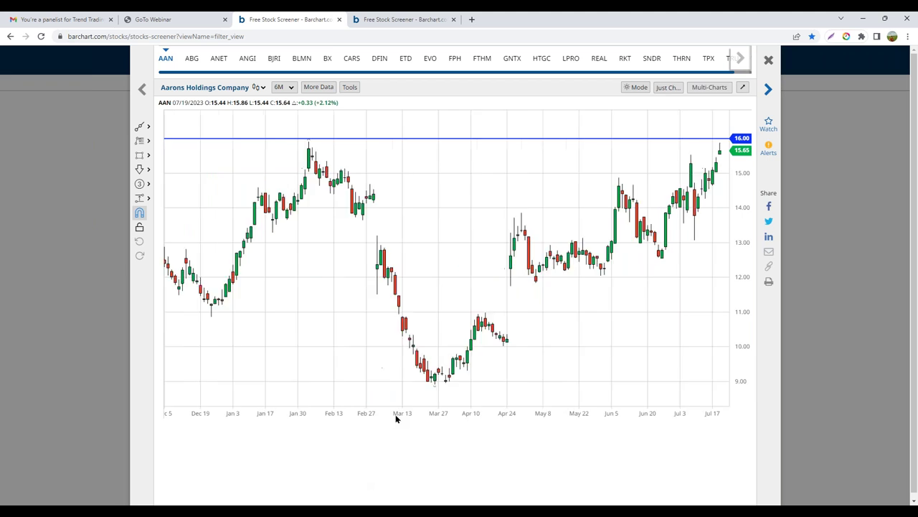
pyautogui.scroll(-3, 398, 419)
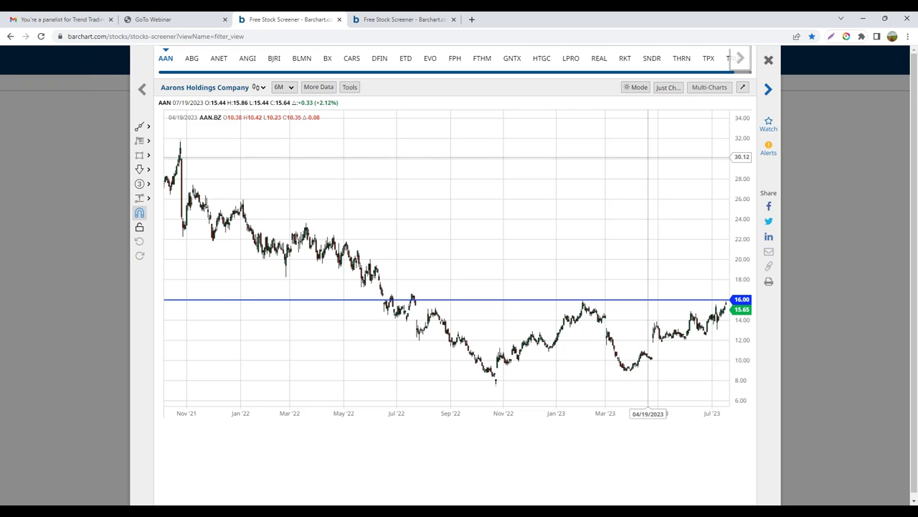
# Advance to the Asbury Automotive Group (ABG) flipchart and examine its price history back to mid-2021.
pyautogui.click(768, 90)
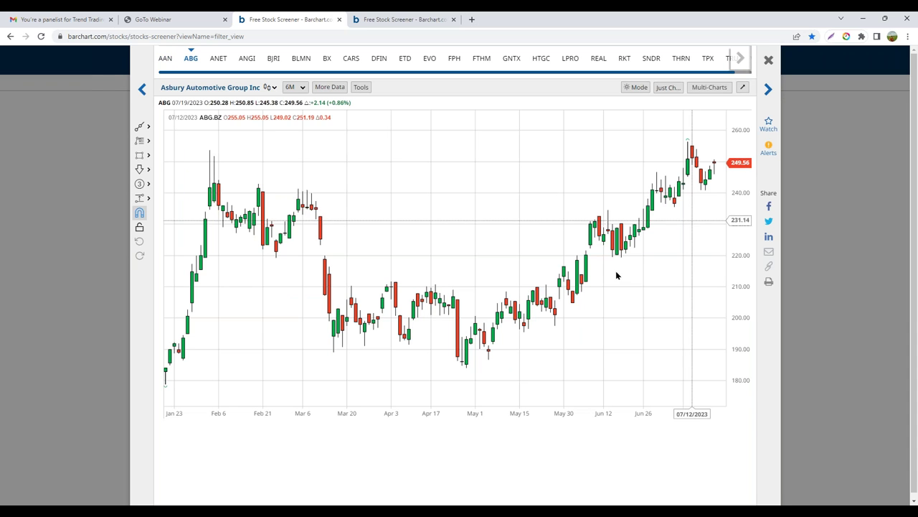
pyautogui.scroll(-2, 477, 414)
pyautogui.scroll(-4, 482, 414)
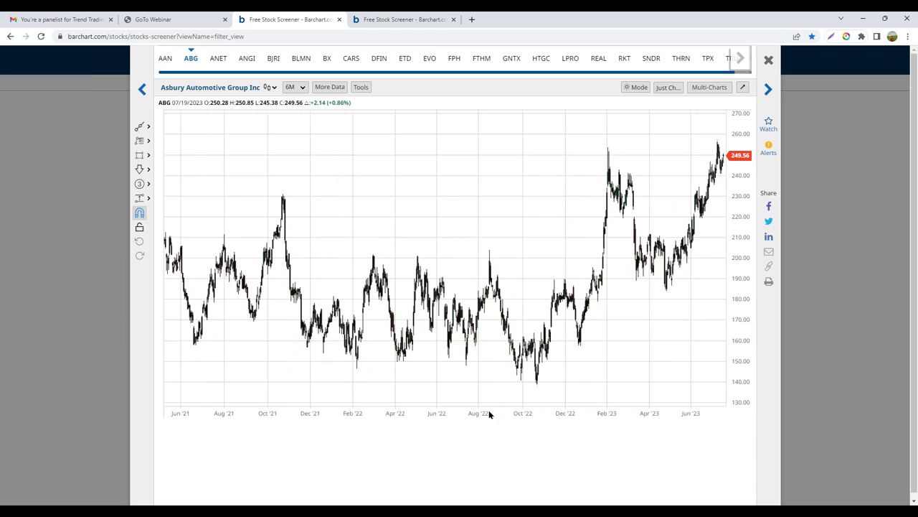
# Close the ABG flipchart and sort the screener results by Strength in ascending order.
pyautogui.scroll(2, 487, 412)
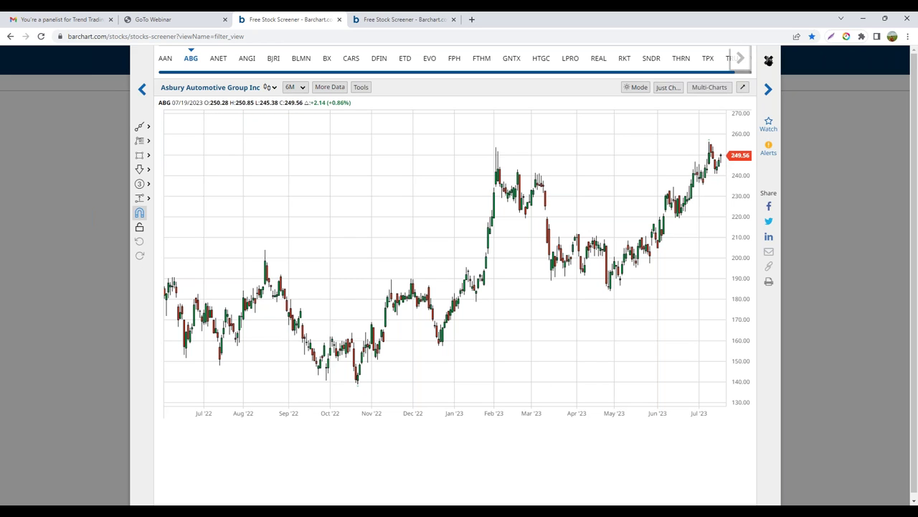
pyautogui.click(769, 60)
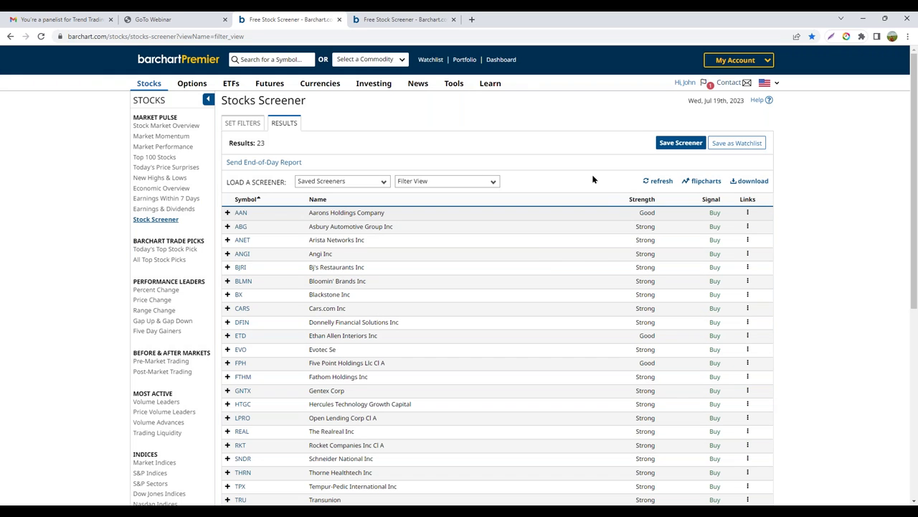
pyautogui.click(642, 199)
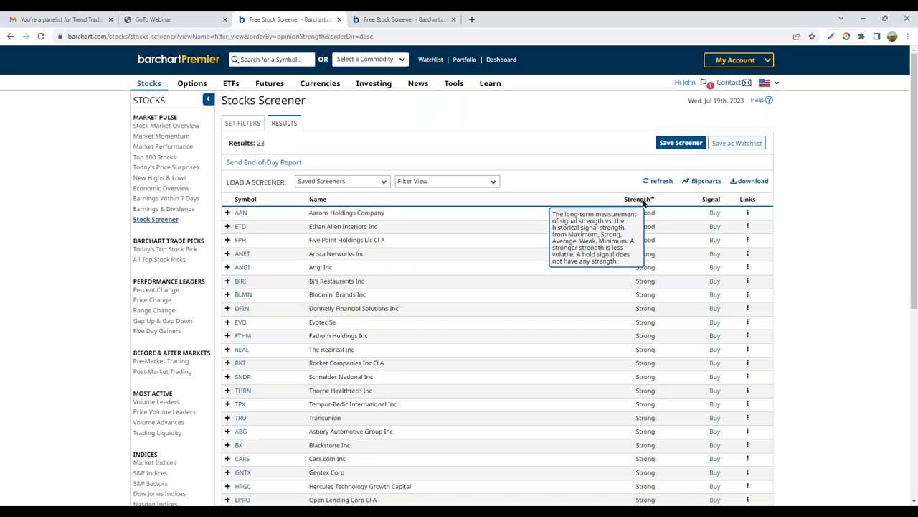
pyautogui.click(638, 198)
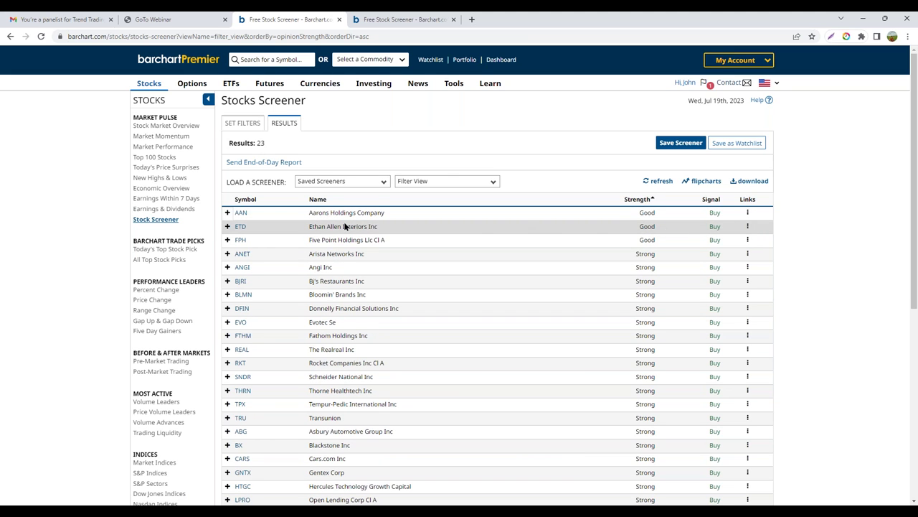
# View the sorted results as flipcharts, examine Aarons Holdings' price history back to spring 2022, and return to the results.
pyautogui.click(706, 181)
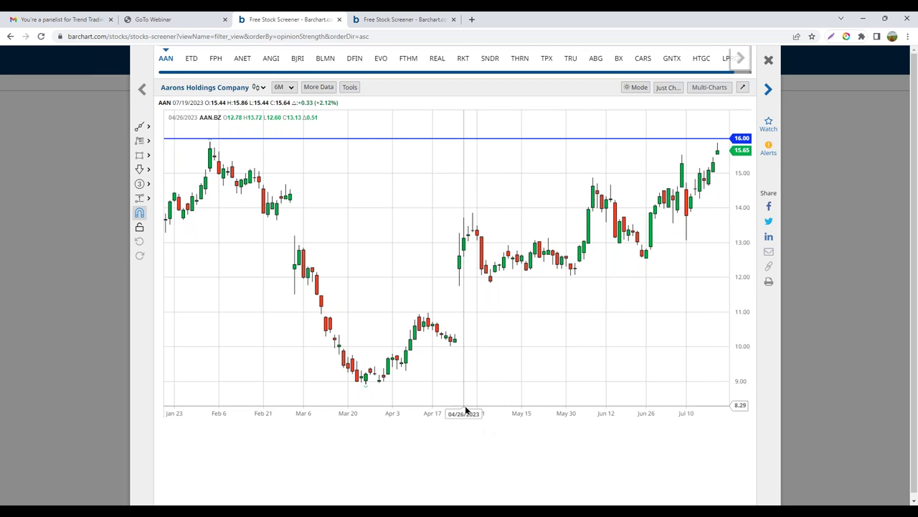
pyautogui.scroll(-3, 467, 414)
pyautogui.scroll(-3, 469, 415)
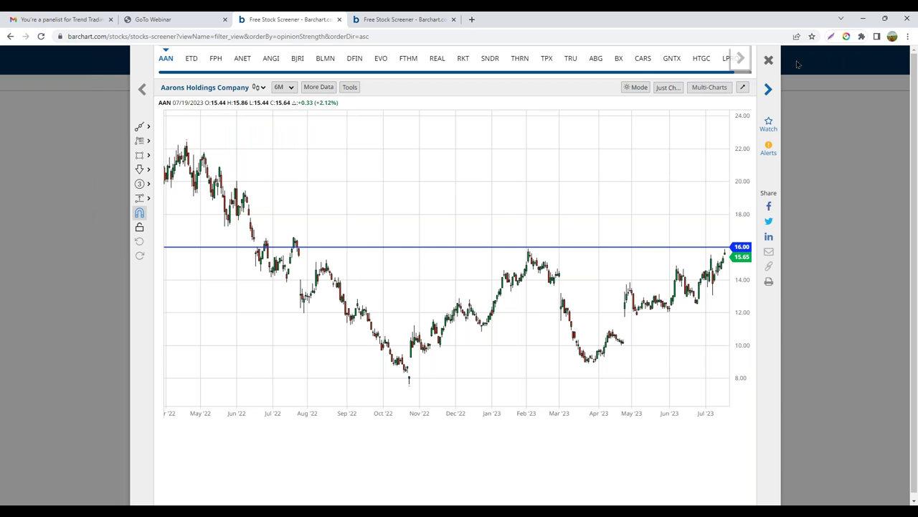
pyautogui.click(770, 61)
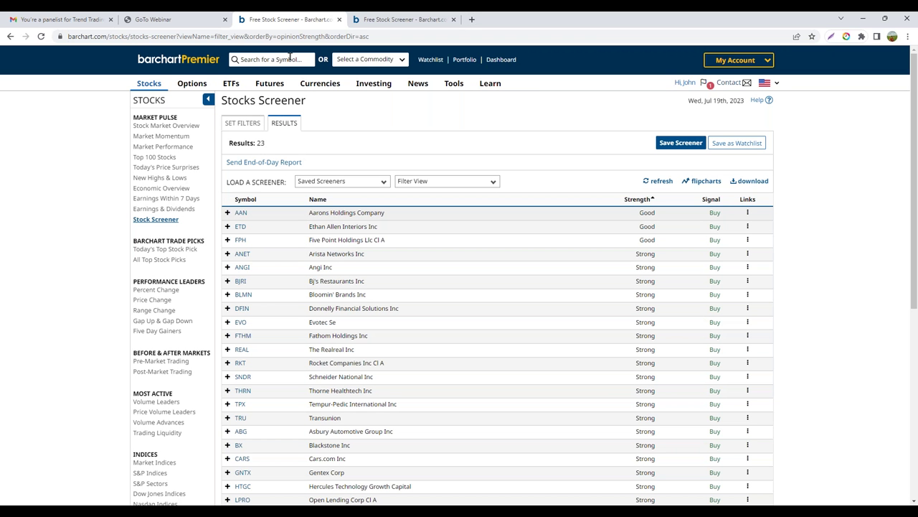
# Open Market Performance and limit the S&P 500 comparison chart to the Energy, Industrials, Info Tech and Comm Srvs sectors.
pyautogui.click(150, 87)
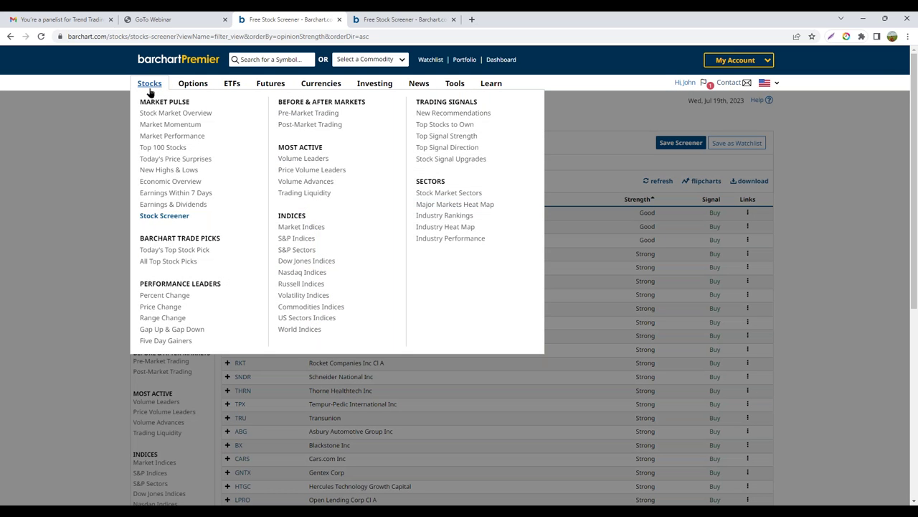
pyautogui.click(175, 137)
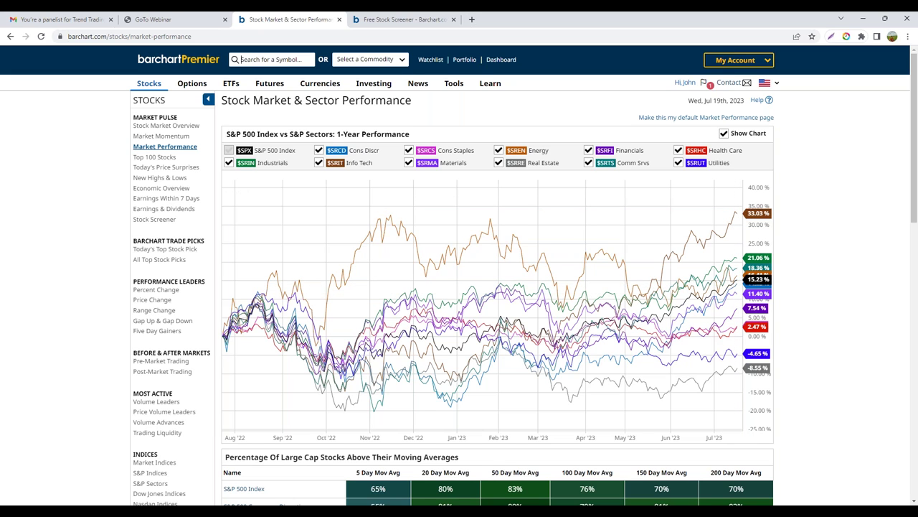
pyautogui.click(319, 152)
pyautogui.click(406, 163)
pyautogui.click(588, 151)
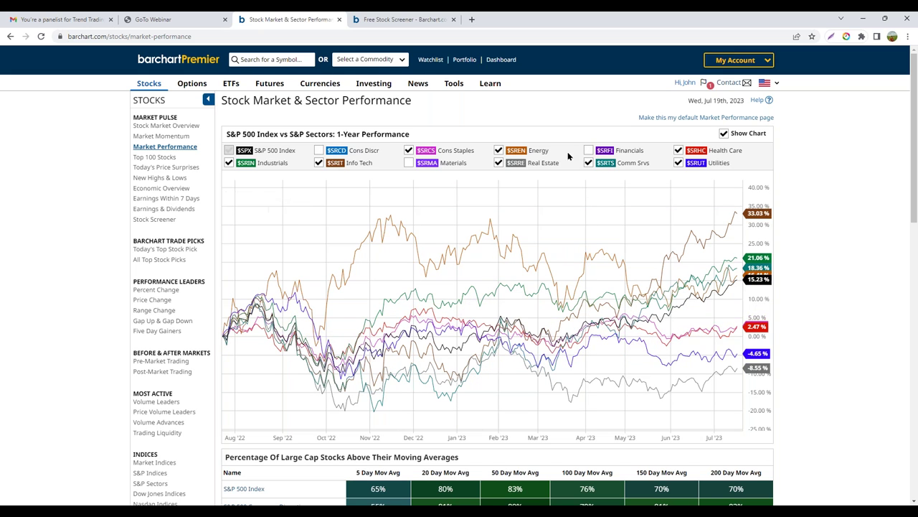
pyautogui.click(679, 151)
pyautogui.click(409, 150)
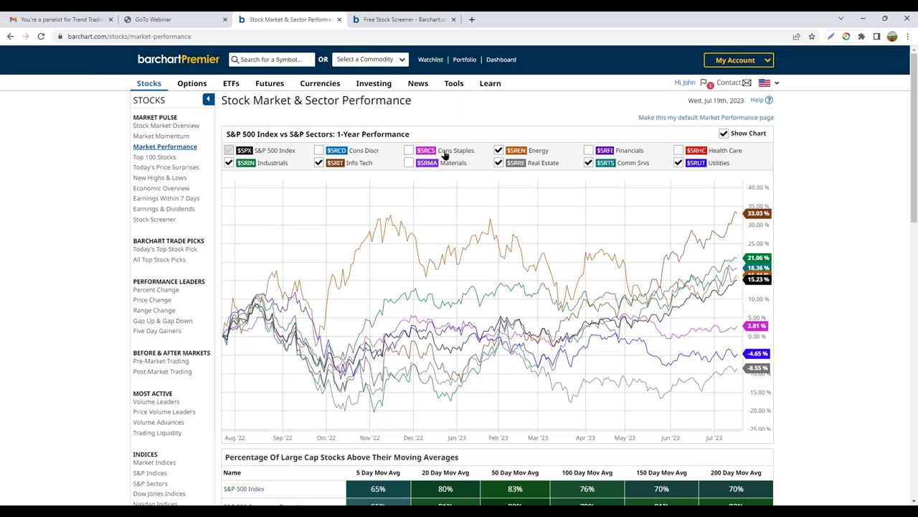
pyautogui.click(678, 163)
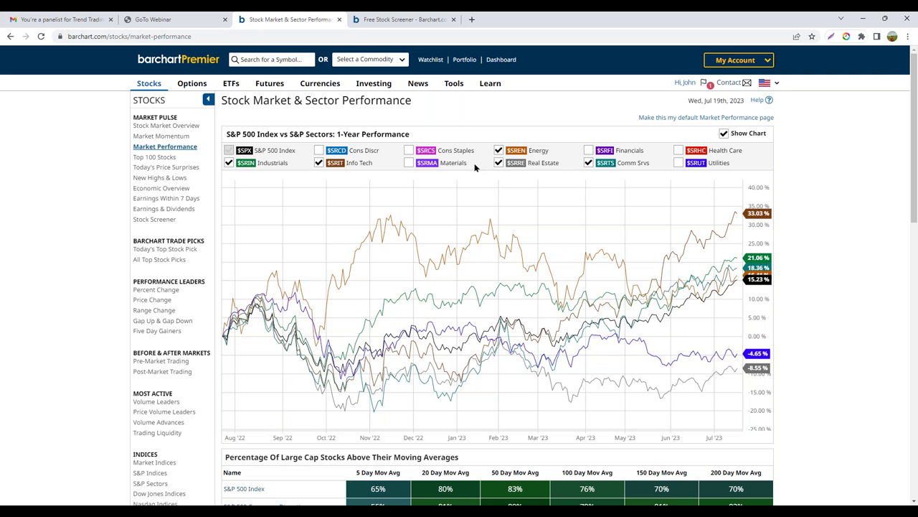
pyautogui.click(500, 163)
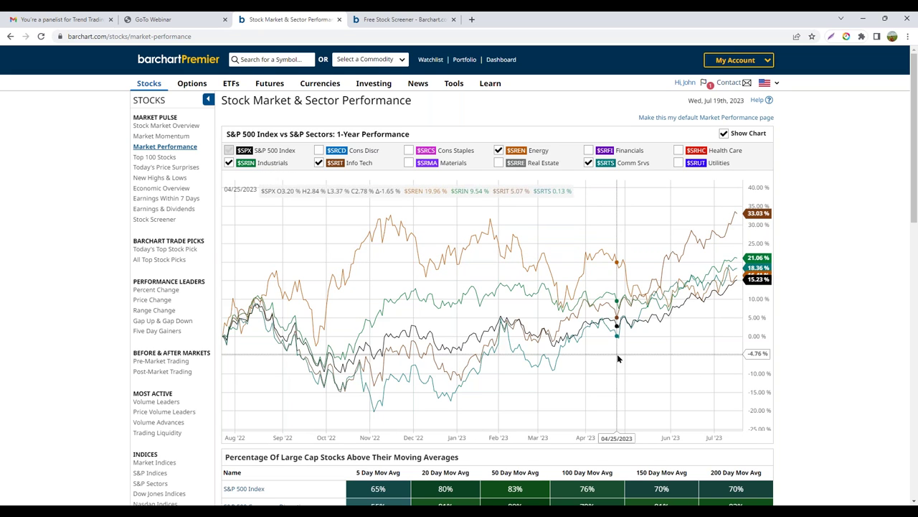
# Open the S&P 500 Industrials sector and send its ETF components list to the Stocks Screener.
pyautogui.scroll(-4, 544, 272)
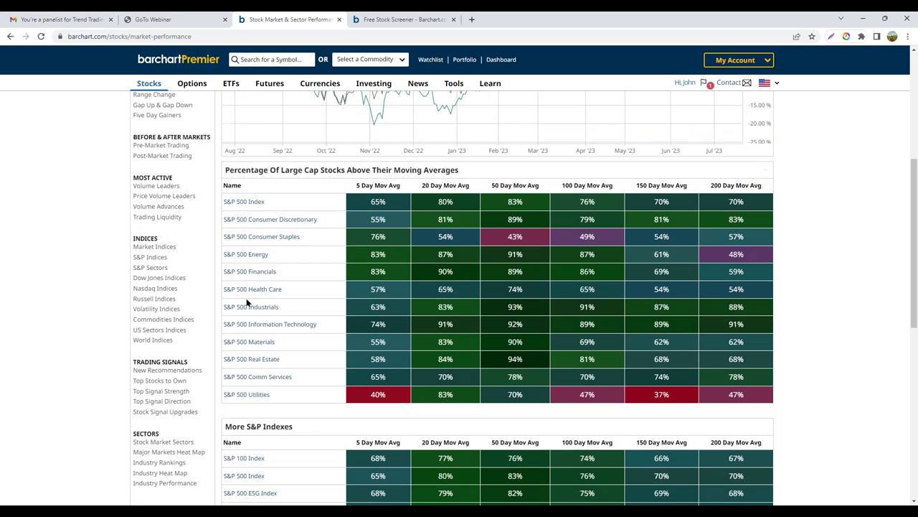
pyautogui.click(263, 308)
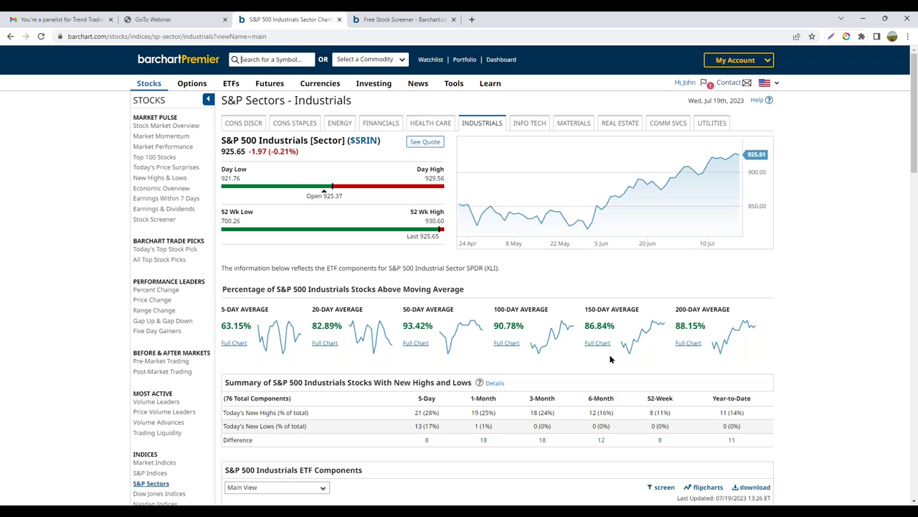
pyautogui.scroll(-3, 882, 241)
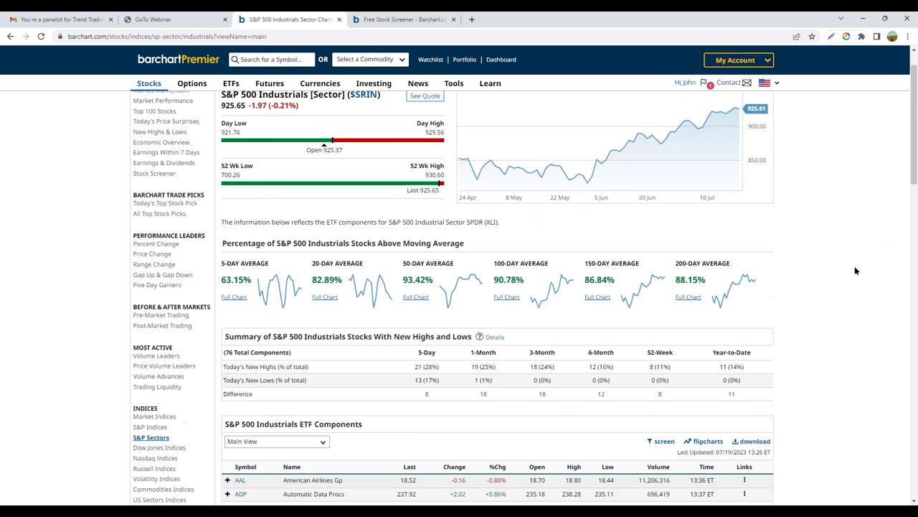
pyautogui.scroll(-3, 647, 345)
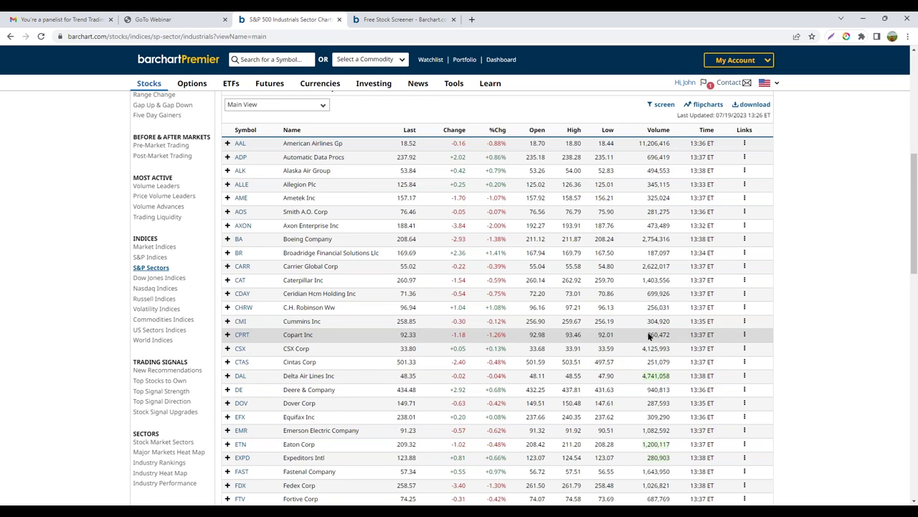
pyautogui.scroll(1, 650, 337)
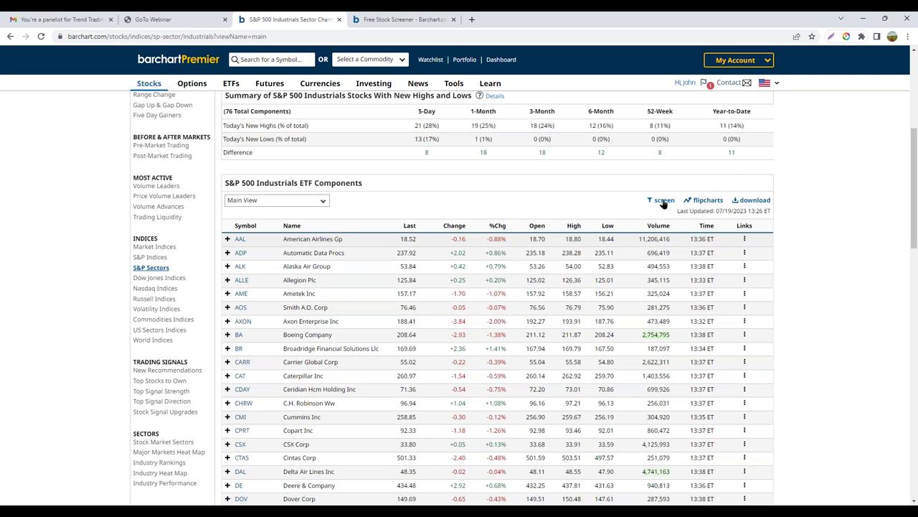
pyautogui.click(664, 202)
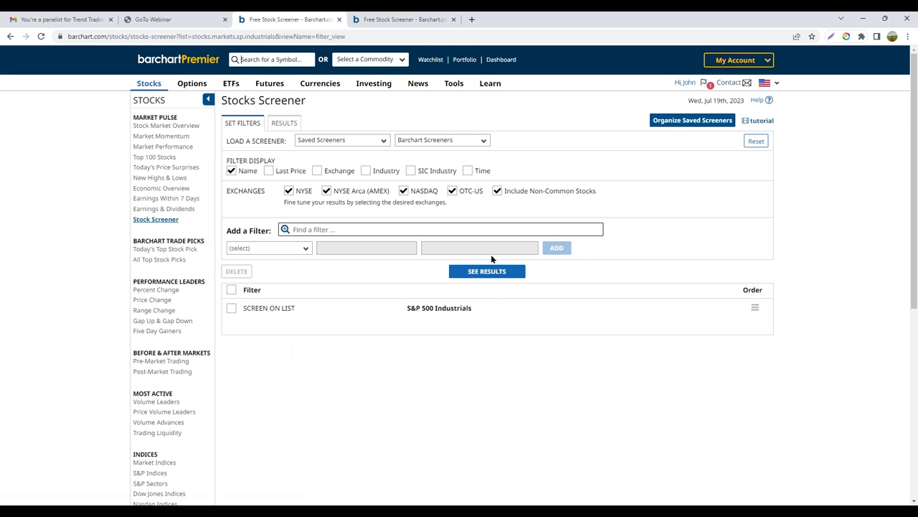
# Add a Barchart Opinion filter for Overall Buy/Sell/Hold Signal and set it to Buy.
pyautogui.click(296, 248)
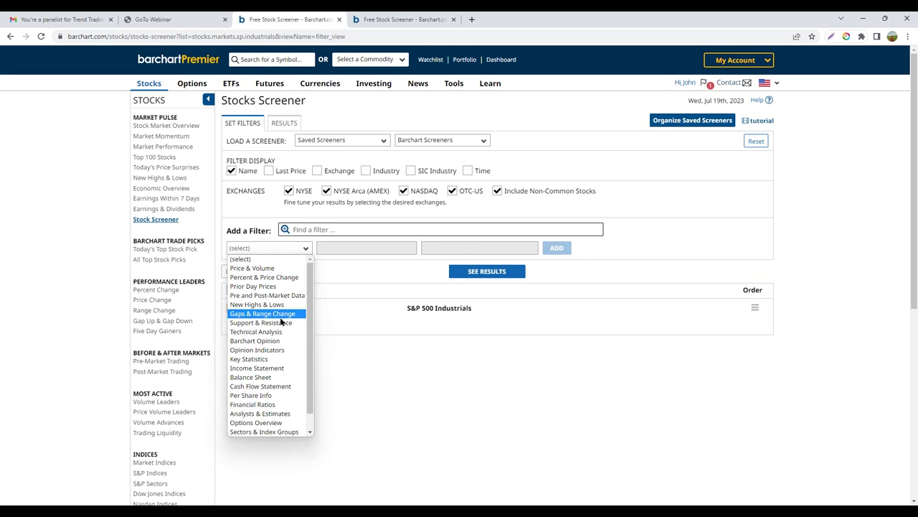
pyautogui.click(282, 342)
pyautogui.click(389, 249)
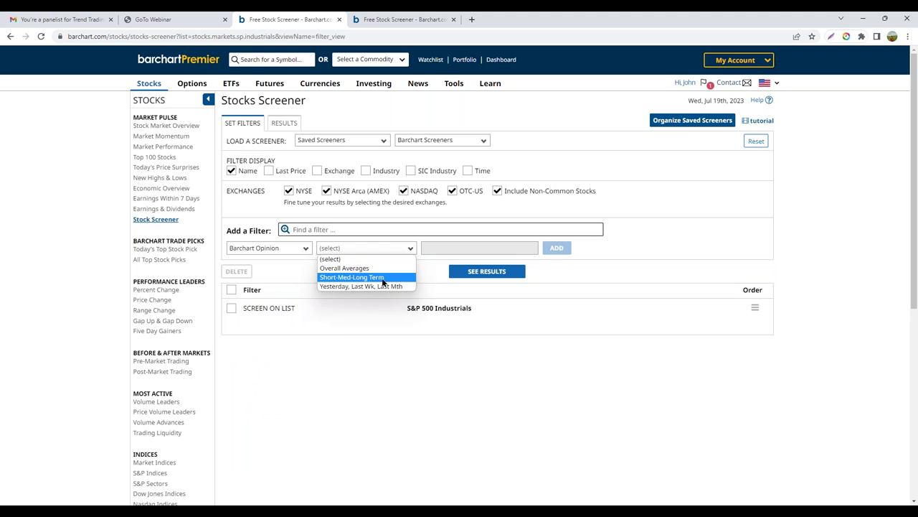
pyautogui.click(384, 266)
pyautogui.click(479, 248)
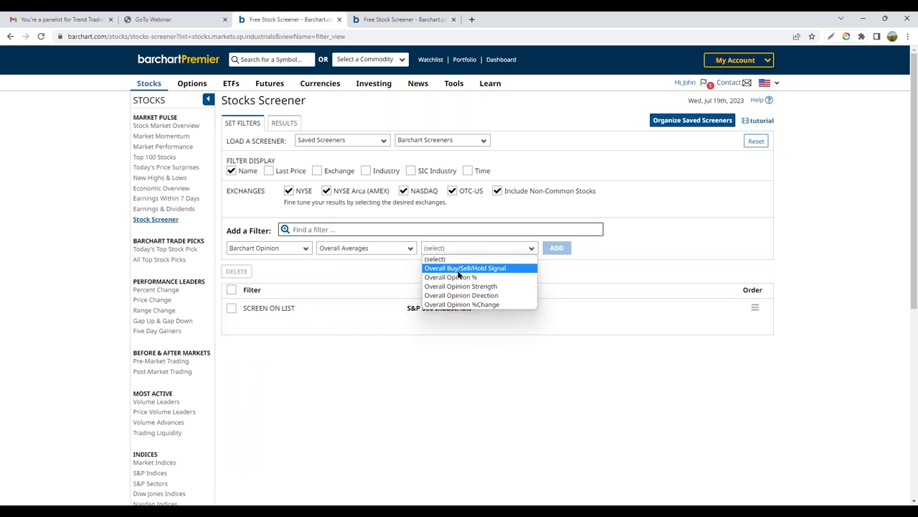
pyautogui.click(459, 265)
pyautogui.click(558, 249)
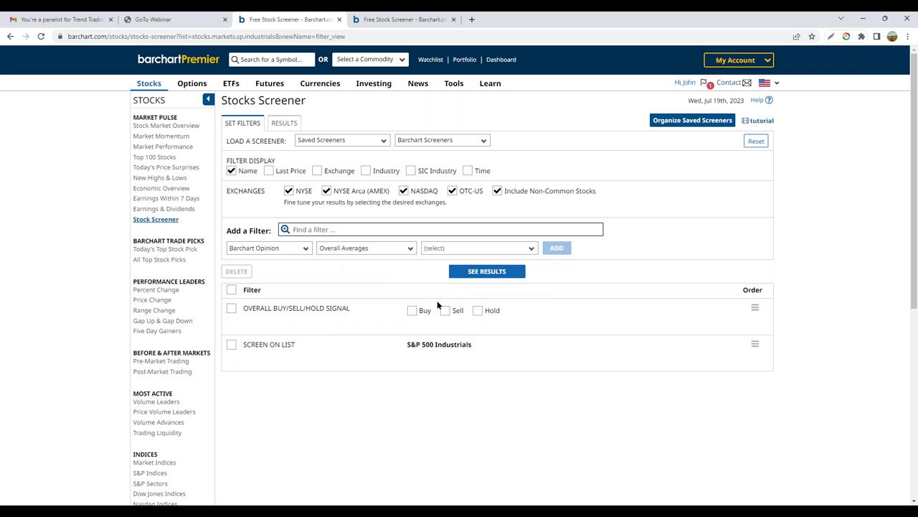
pyautogui.click(412, 311)
# Add an Overall Opinion Strength filter and select Good, Strong and Max.
pyautogui.click(455, 250)
pyautogui.click(455, 287)
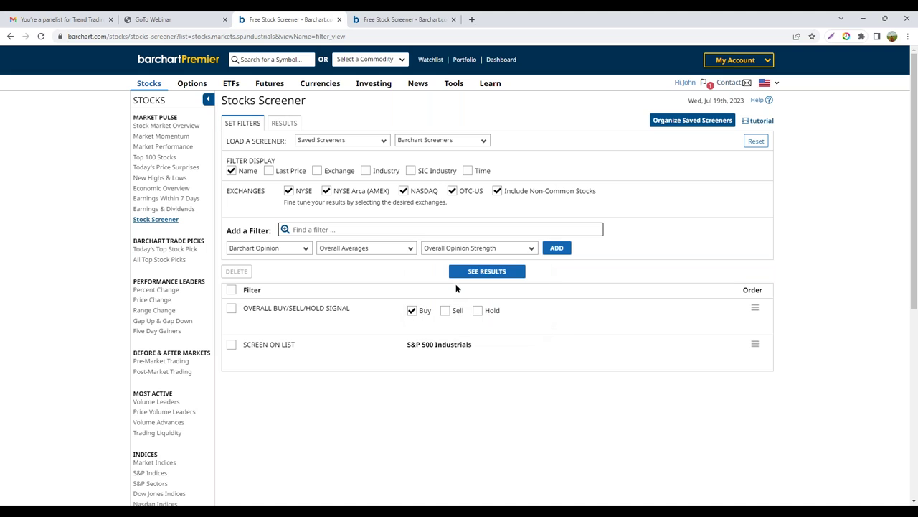
pyautogui.click(558, 251)
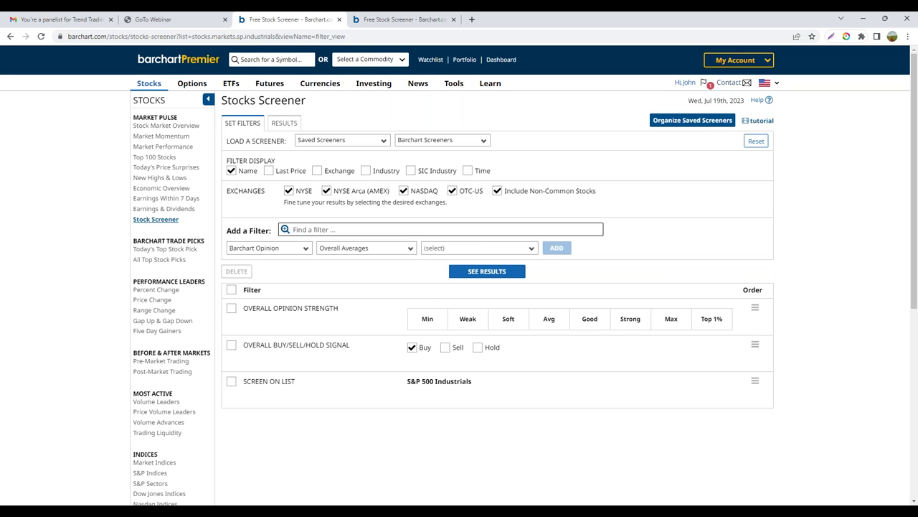
pyautogui.click(590, 320)
pyautogui.click(630, 322)
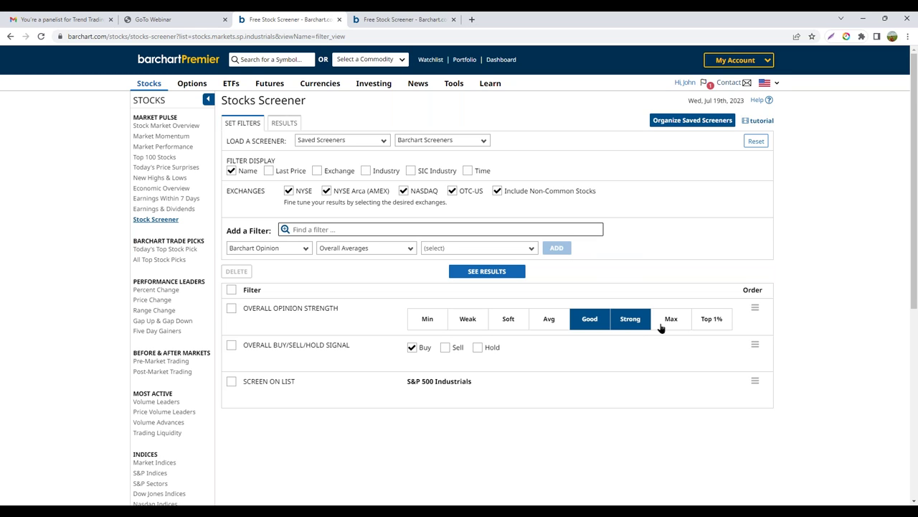
pyautogui.click(673, 322)
# Add an Overall Opinion Direction filter and select Weakening, Average and Strengthening.
pyautogui.click(477, 252)
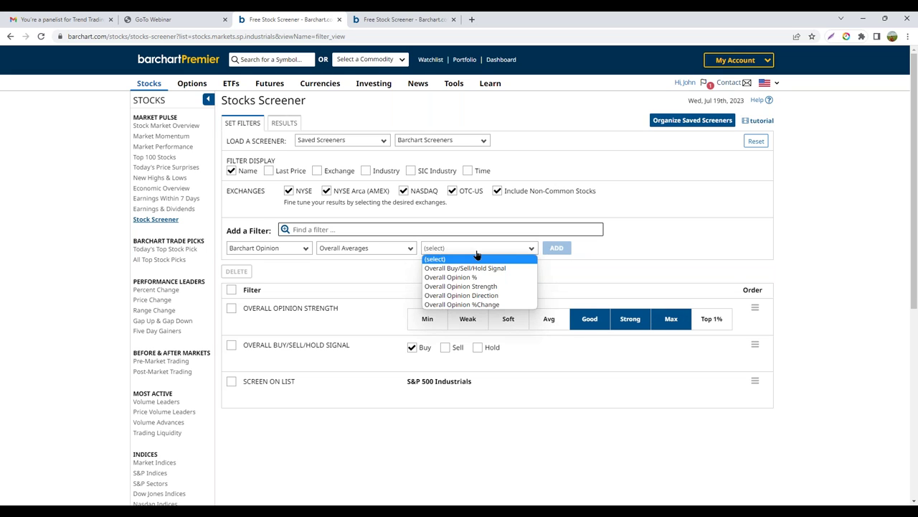
pyautogui.click(486, 296)
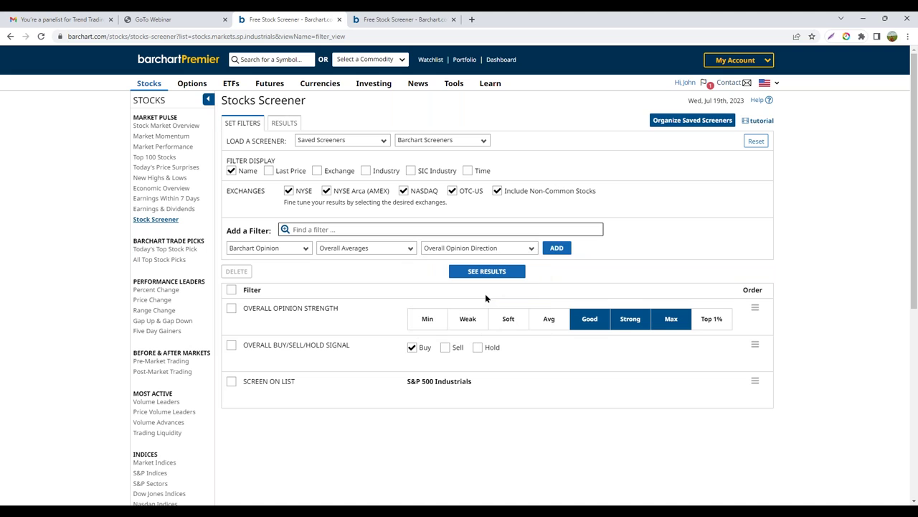
pyautogui.click(555, 248)
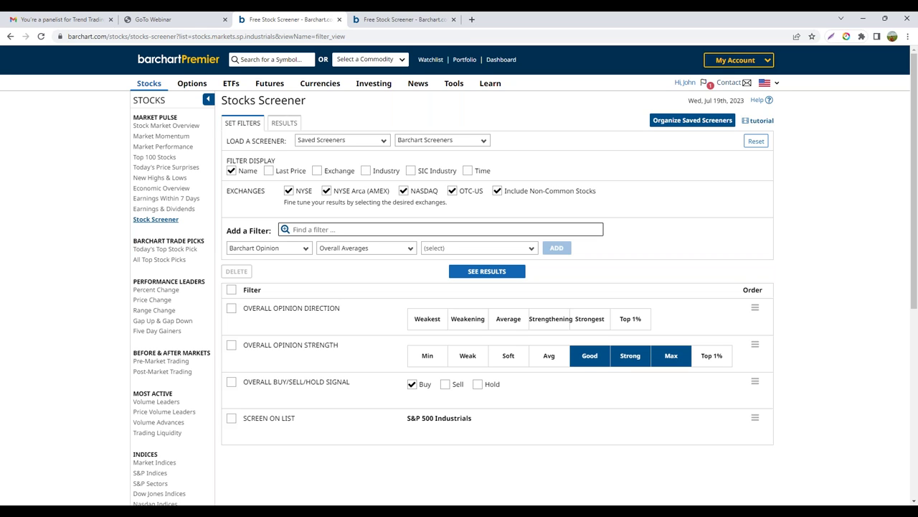
pyautogui.click(466, 324)
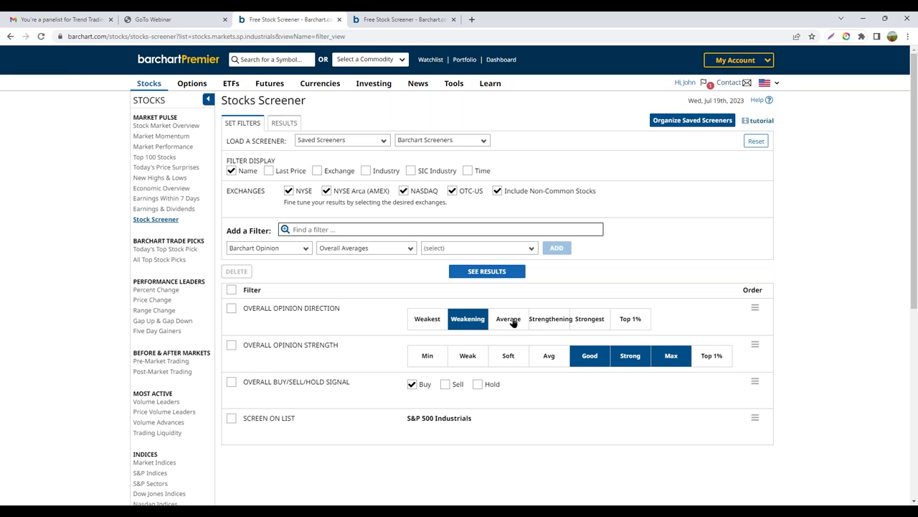
pyautogui.click(513, 324)
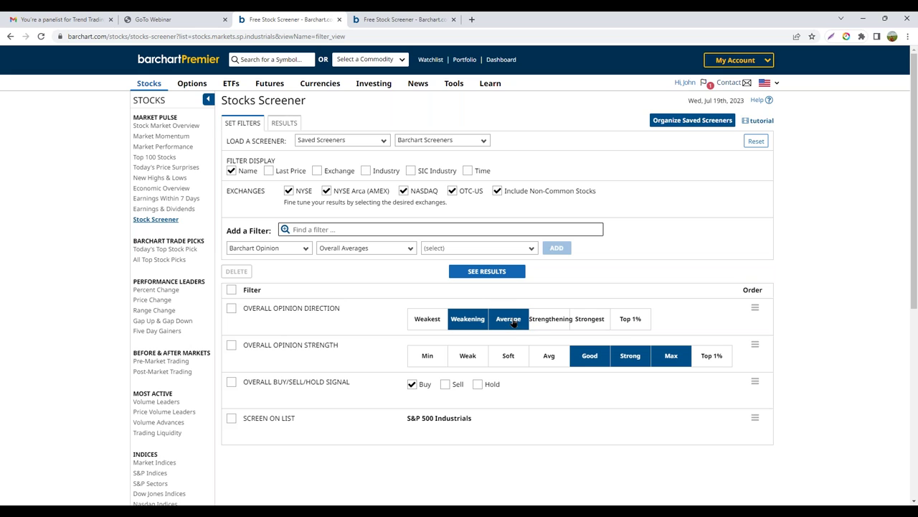
pyautogui.click(547, 322)
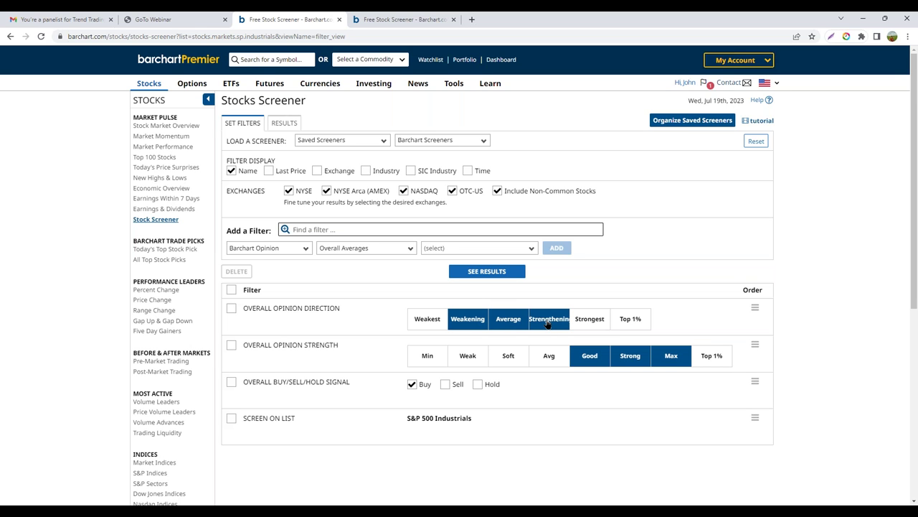
# Run the S&P 500 Industrials screener and sort its results by Direction in descending order.
pyautogui.click(496, 276)
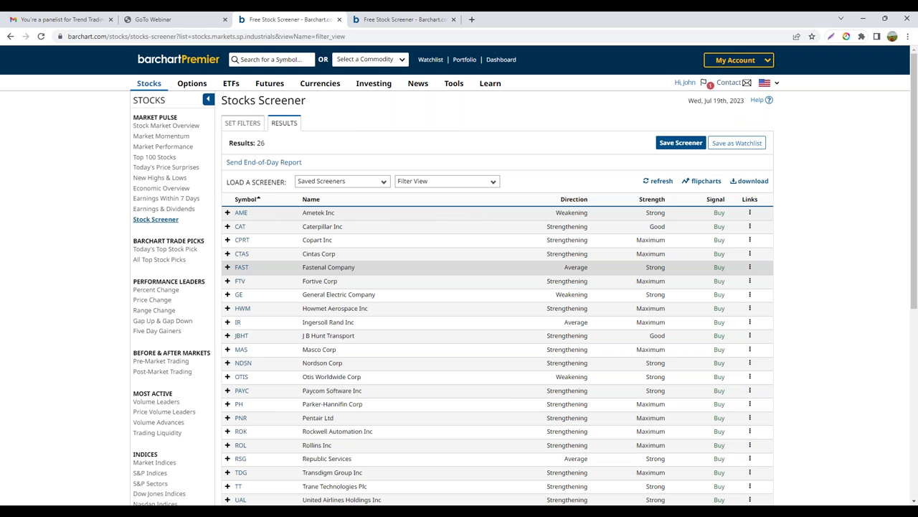
pyautogui.moveTo(576, 200)
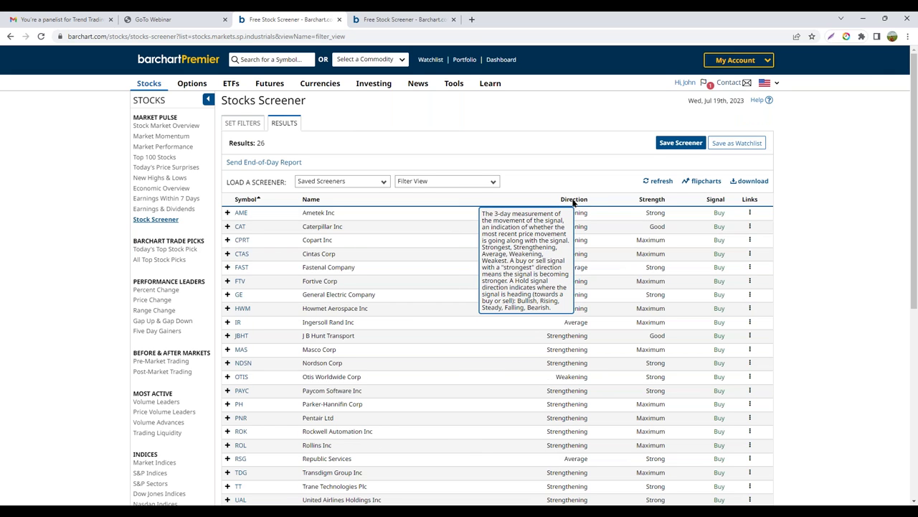
pyautogui.click(574, 202)
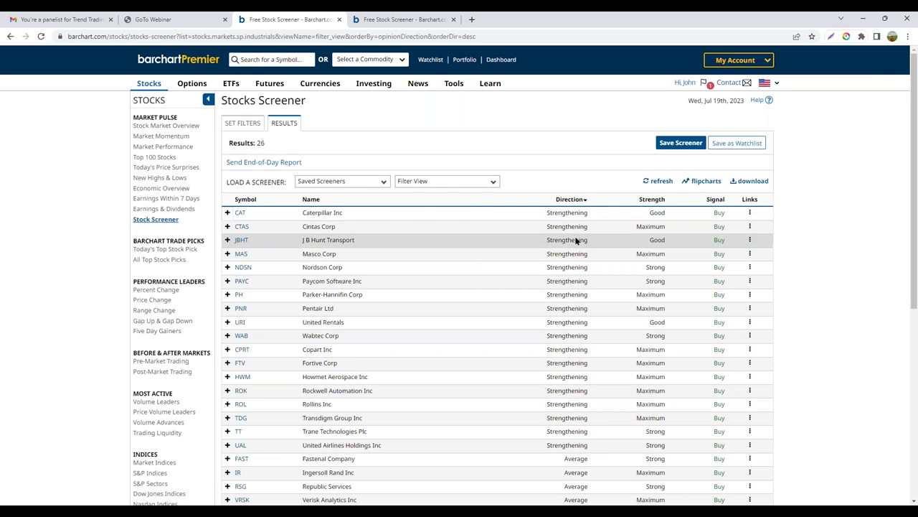
# Sort the screener results by Direction in ascending order and view the General Electric flipchart.
pyautogui.click(569, 200)
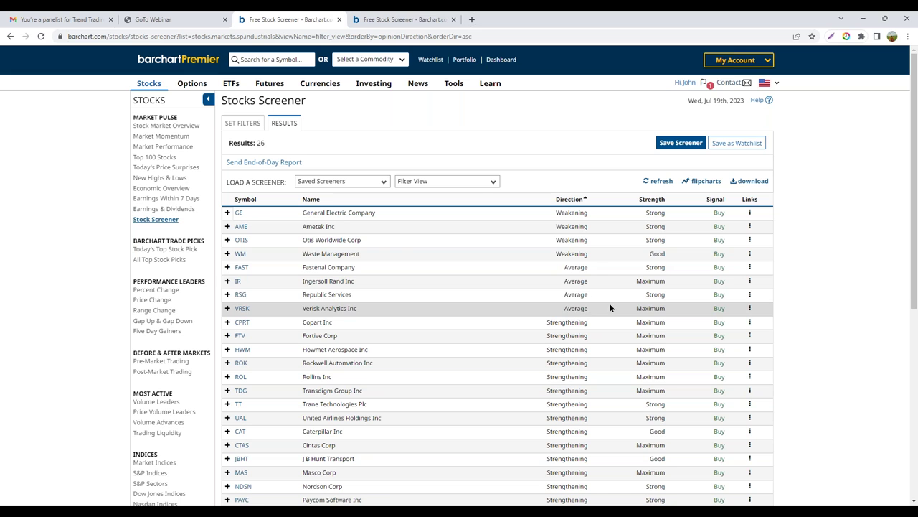
pyautogui.click(706, 182)
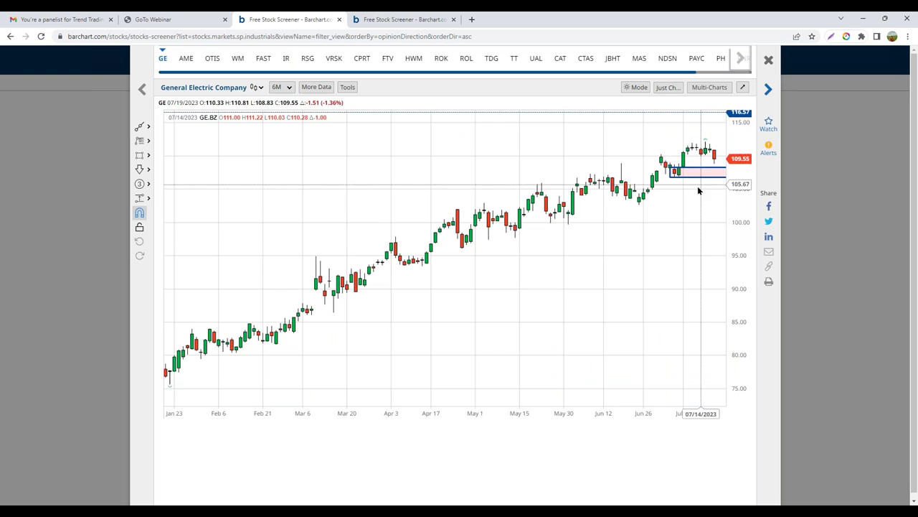
pyautogui.moveTo(683, 312); pyautogui.dragTo(635, 315)
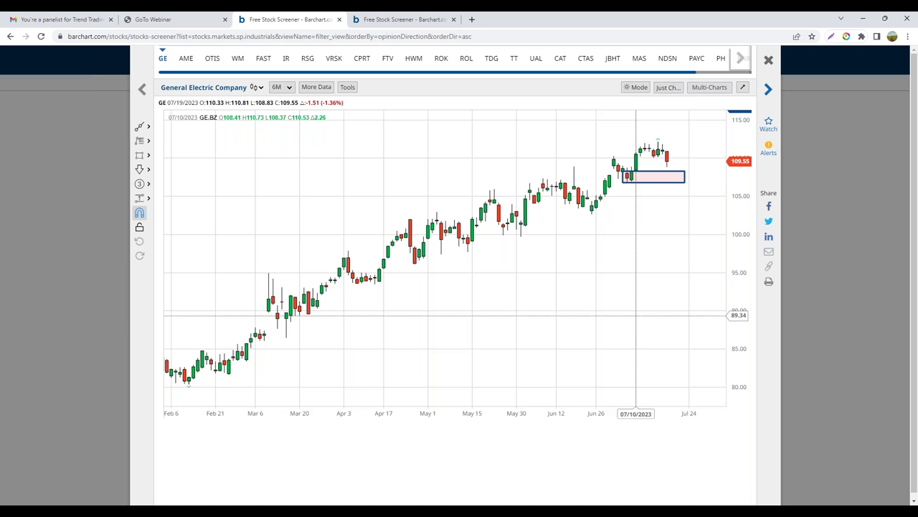
# Apply the 20/50/100/200 MA template to the General Electric chart, examine it over a 3M range, and close the flipcharts.
pyautogui.click(668, 88)
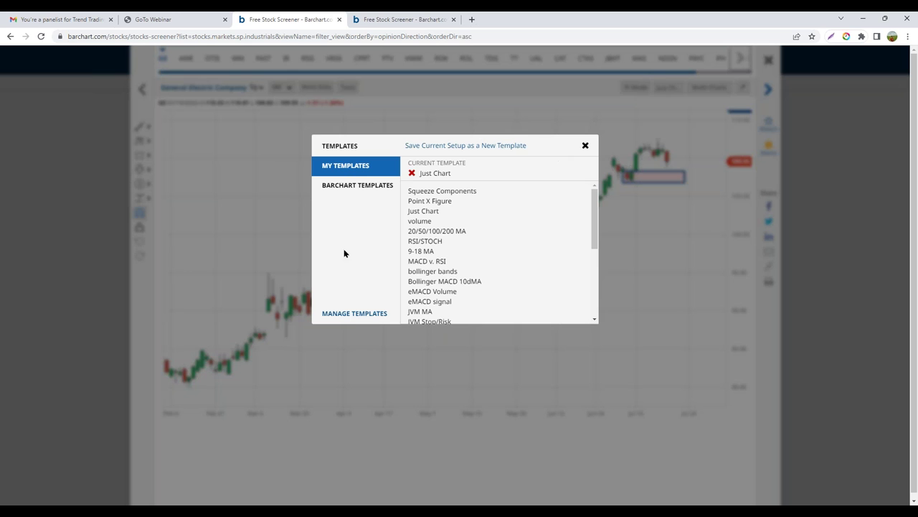
pyautogui.click(439, 231)
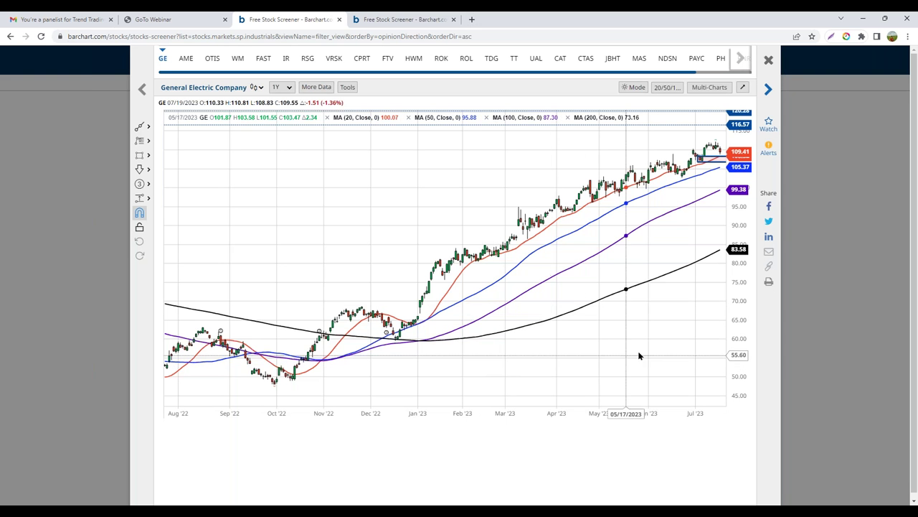
pyautogui.click(284, 88)
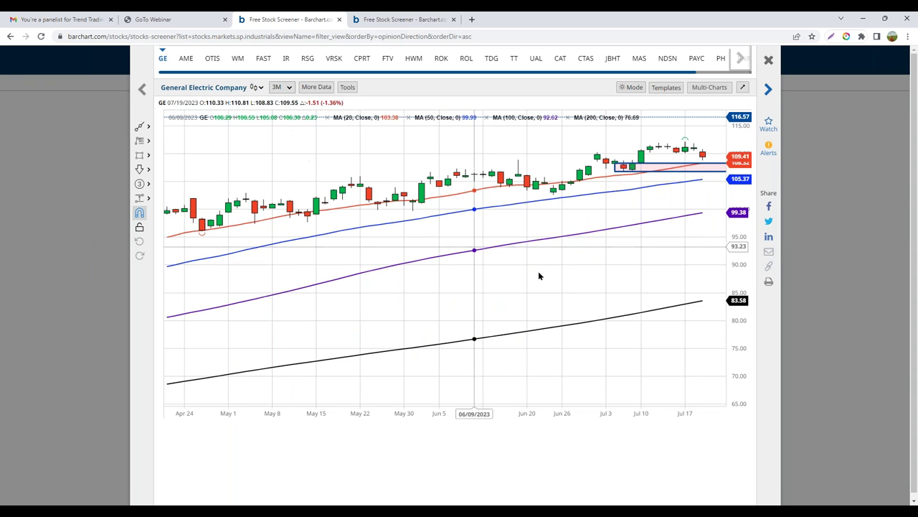
pyautogui.moveTo(739, 374); pyautogui.dragTo(585, 332)
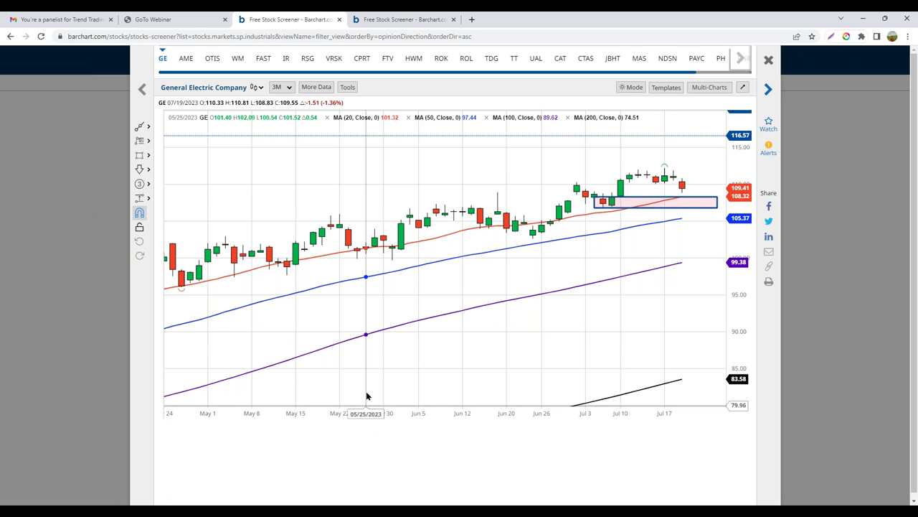
pyautogui.scroll(-5, 325, 412)
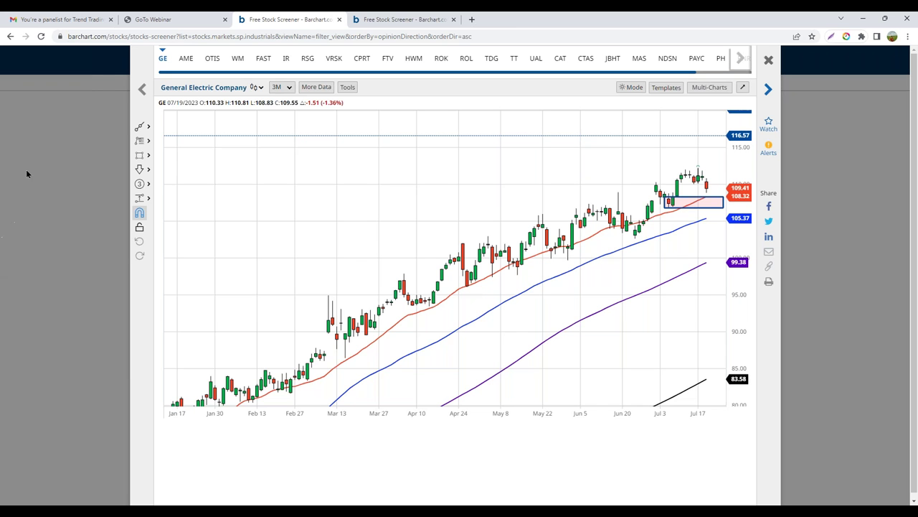
pyautogui.click(768, 61)
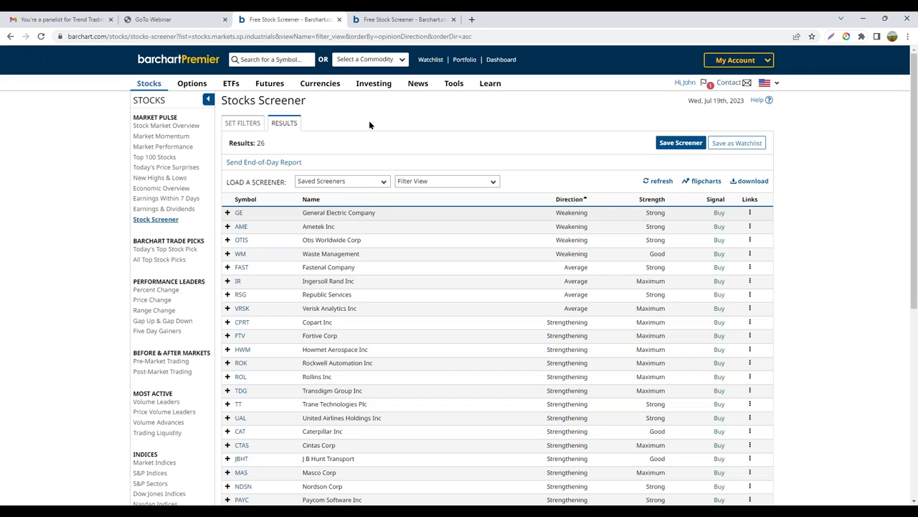
# Open the 1-Month Top Performing Stocks page and list all stocks in the Steel - Producers industry.
pyautogui.click(371, 84)
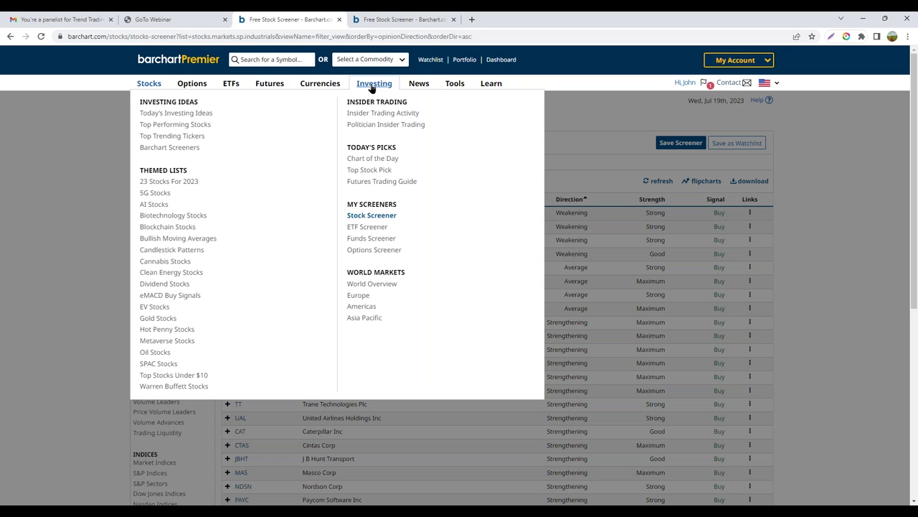
pyautogui.click(188, 129)
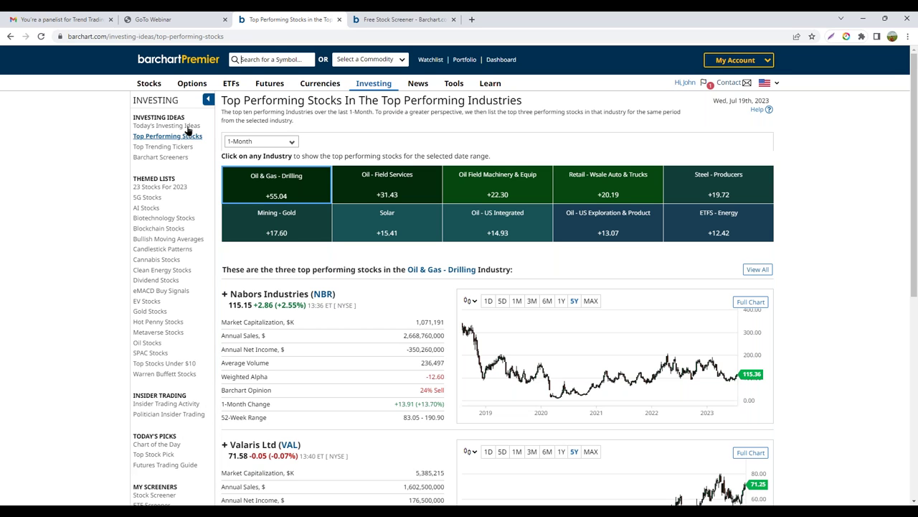
pyautogui.click(272, 142)
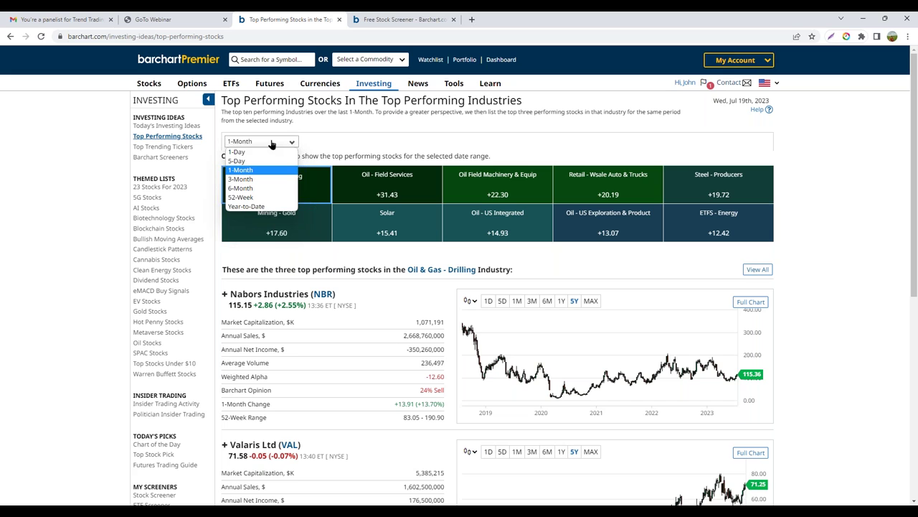
pyautogui.click(272, 143)
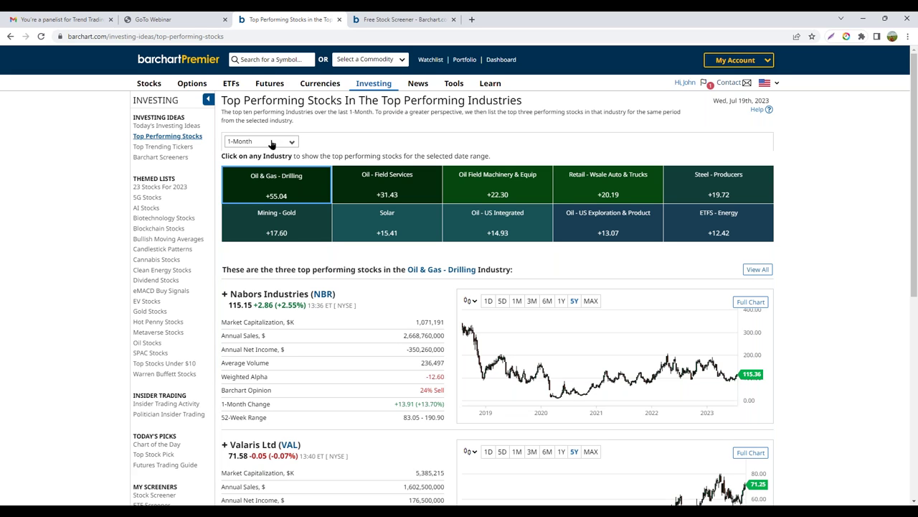
pyautogui.click(700, 183)
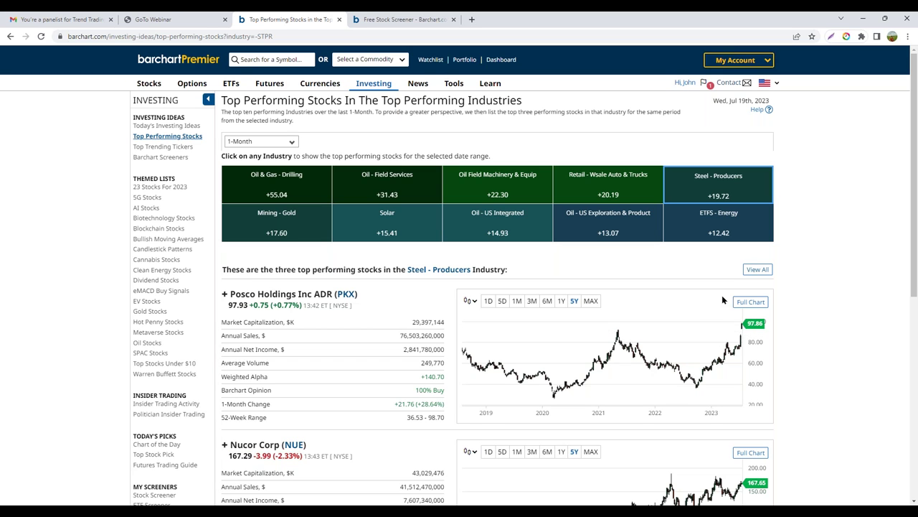
pyautogui.click(755, 276)
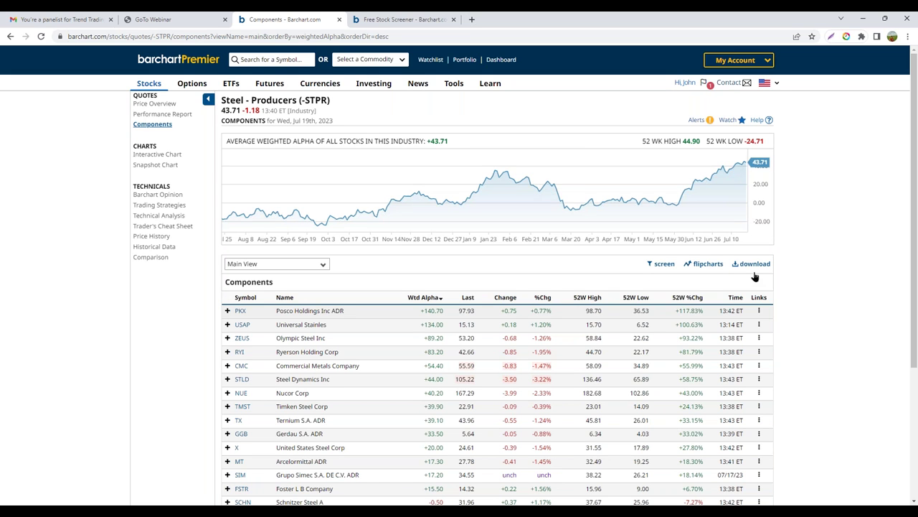
# Show the Steel - Producers components in the Technical view and sort them by Opinion in descending order.
pyautogui.click(311, 265)
pyautogui.click(308, 287)
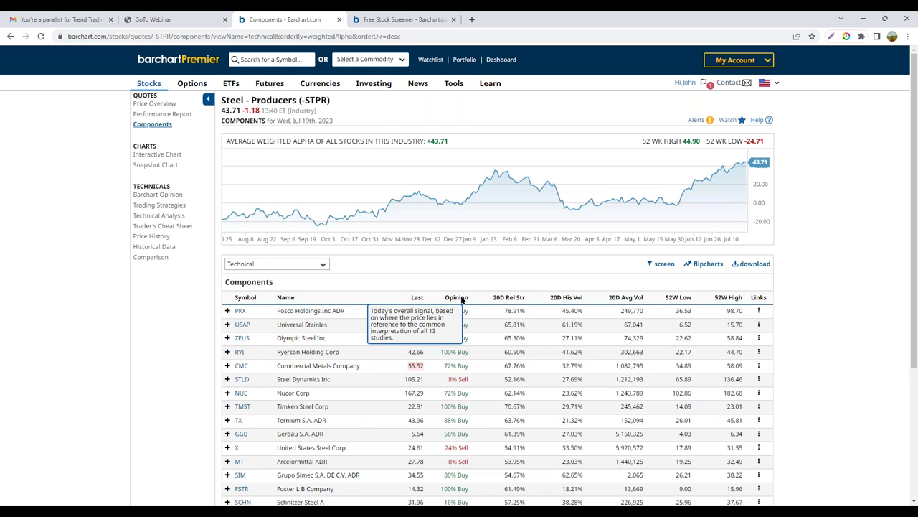
pyautogui.click(456, 297)
pyautogui.scroll(-2, 482, 356)
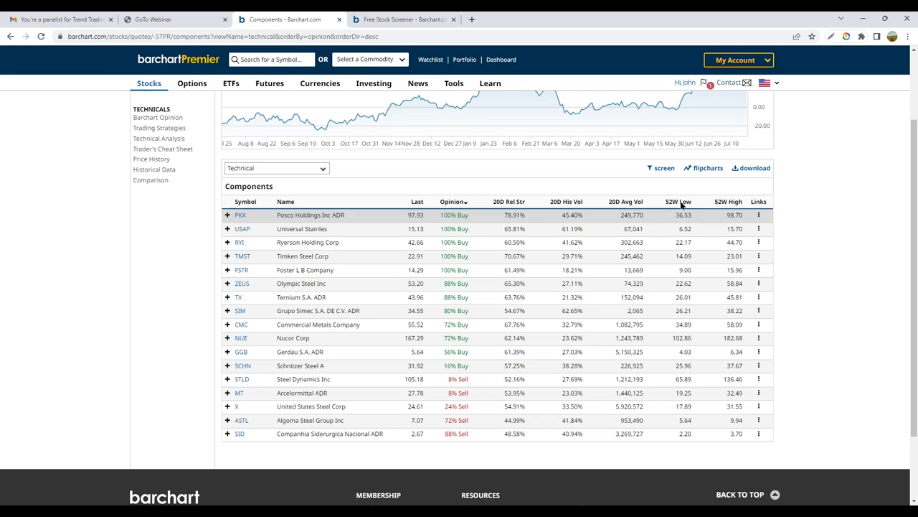
# Screen the Steel - Producers list with a Barchart Opinion filter for Overall Buy/Sell/Hold Signal set to Buy.
pyautogui.click(664, 168)
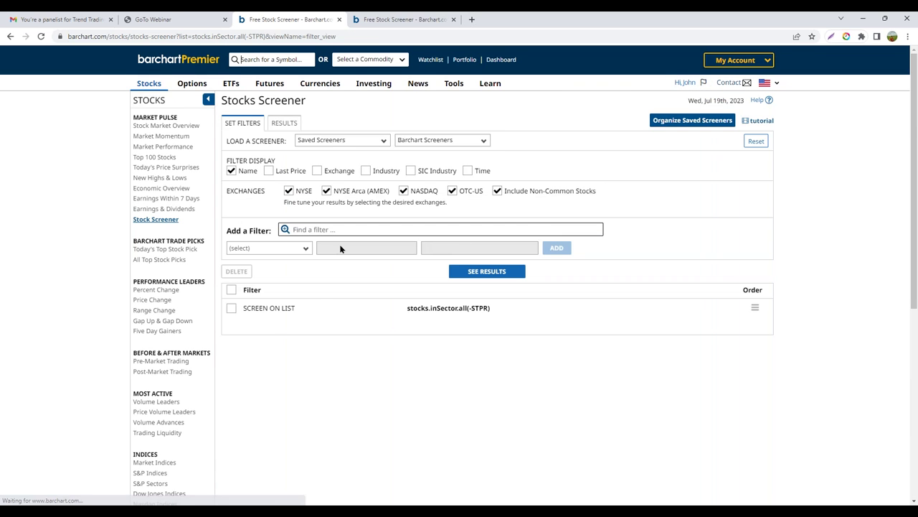
pyautogui.click(298, 248)
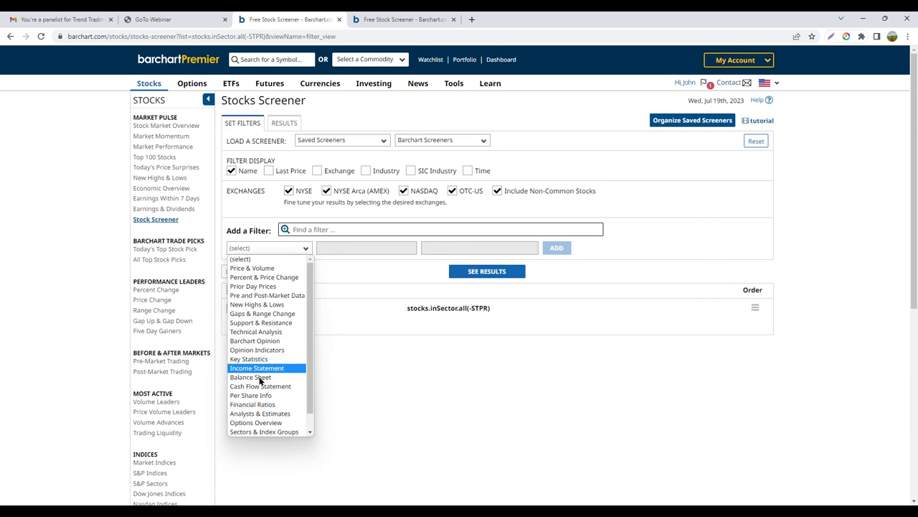
pyautogui.click(260, 340)
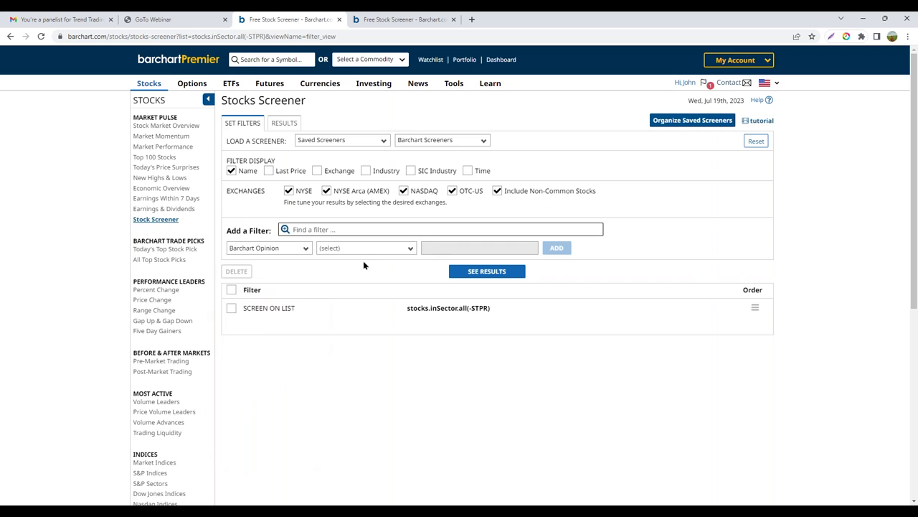
pyautogui.click(365, 248)
pyautogui.click(365, 270)
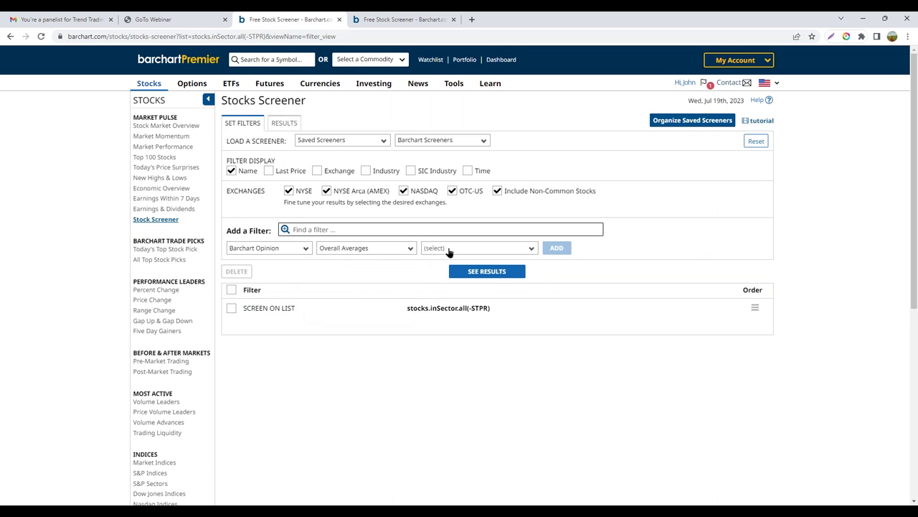
pyautogui.click(476, 249)
pyautogui.click(443, 268)
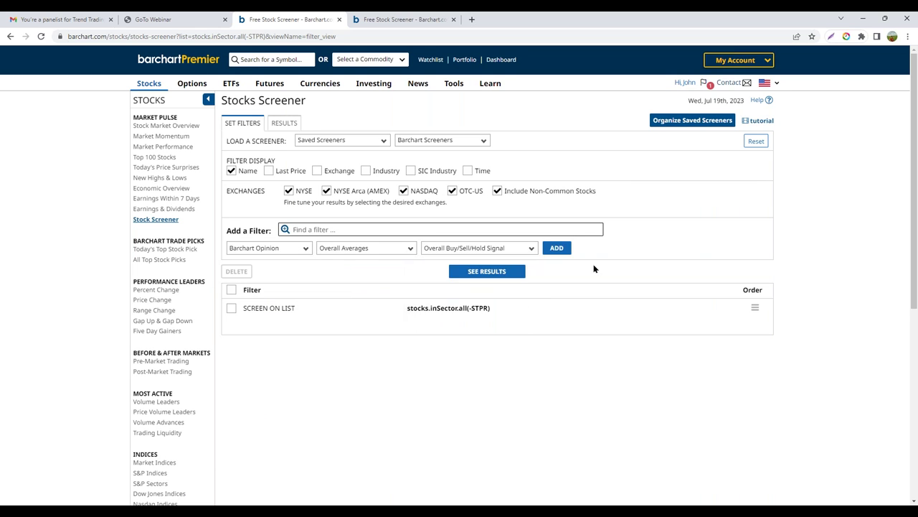
pyautogui.click(559, 249)
pyautogui.click(412, 311)
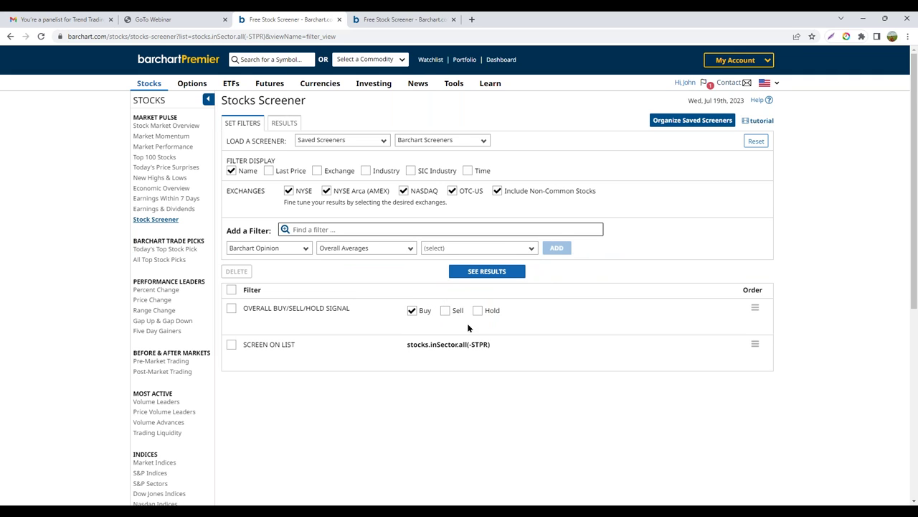
# Add an Overall Opinion Strength filter to the steel screener and select Avg, Good and Strong.
pyautogui.click(480, 249)
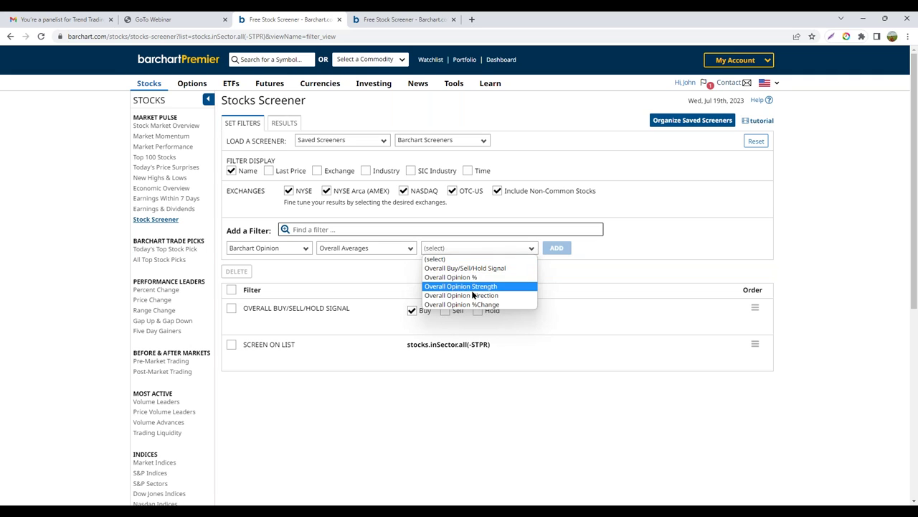
pyautogui.click(475, 286)
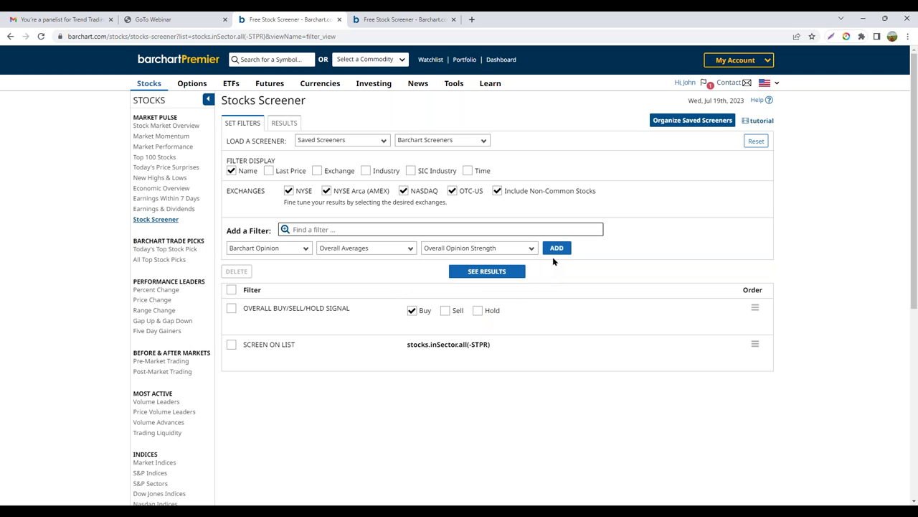
pyautogui.click(556, 248)
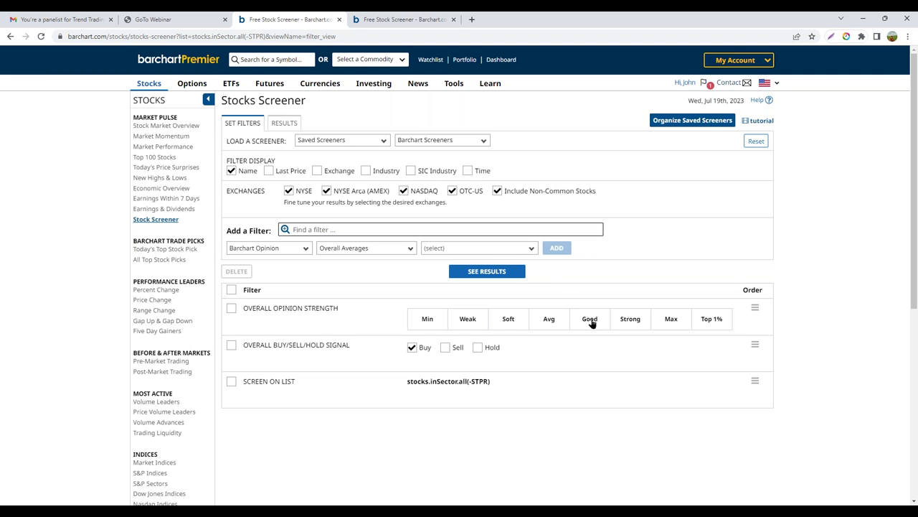
pyautogui.click(552, 322)
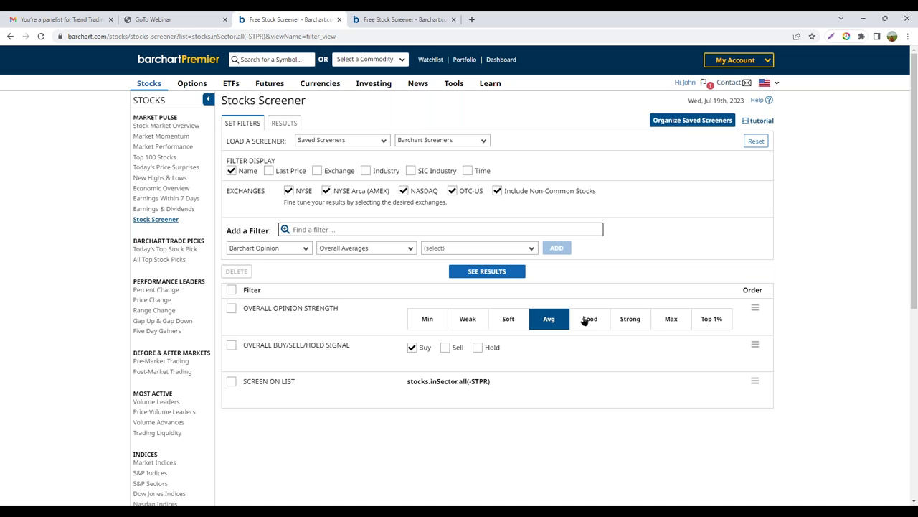
pyautogui.click(600, 323)
pyautogui.click(623, 322)
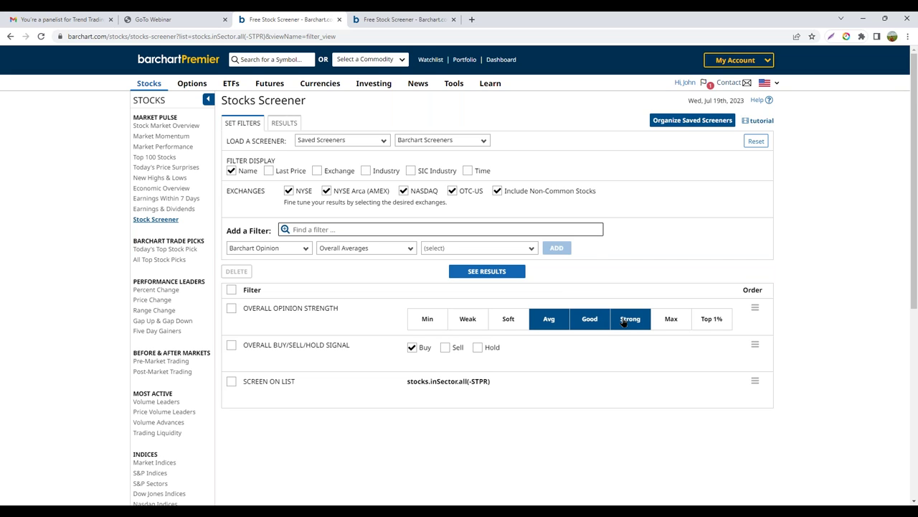
# Add an Overall Opinion Direction filter to the steel screener and select Strengthening and Strongest.
pyautogui.click(486, 249)
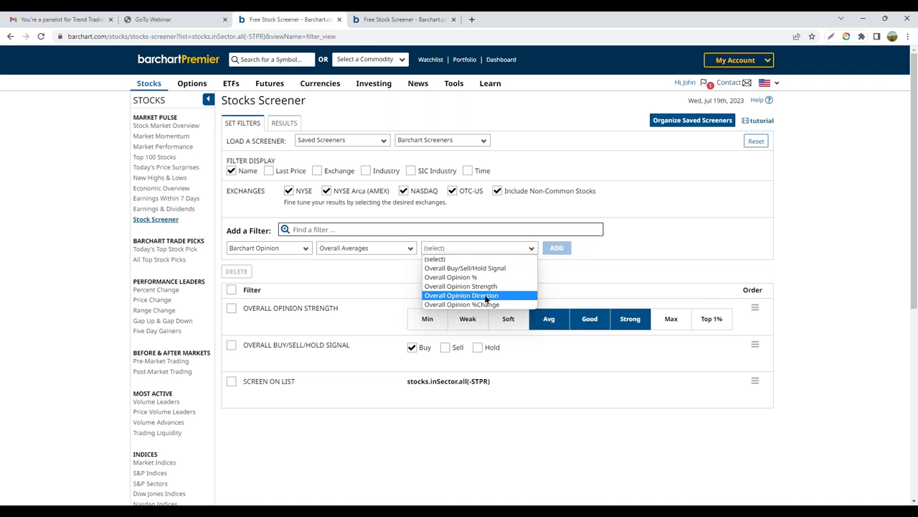
pyautogui.click(461, 295)
pyautogui.click(559, 250)
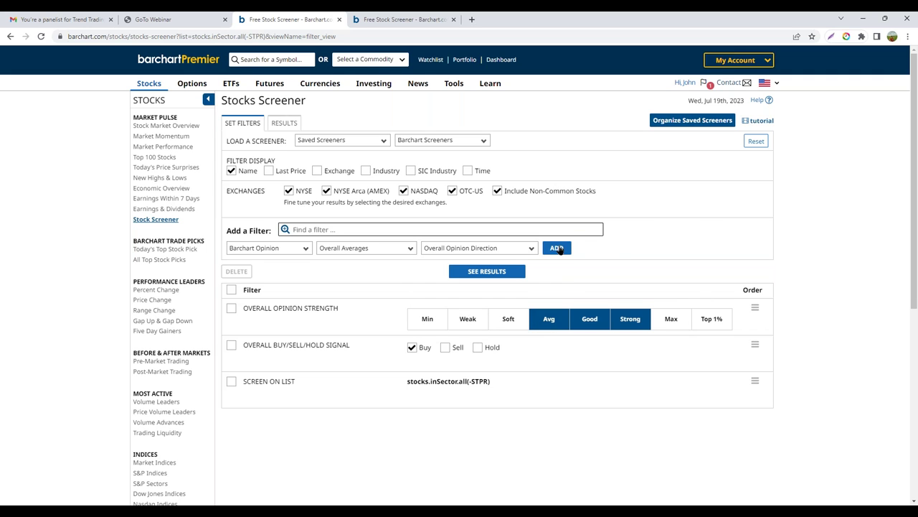
pyautogui.click(555, 323)
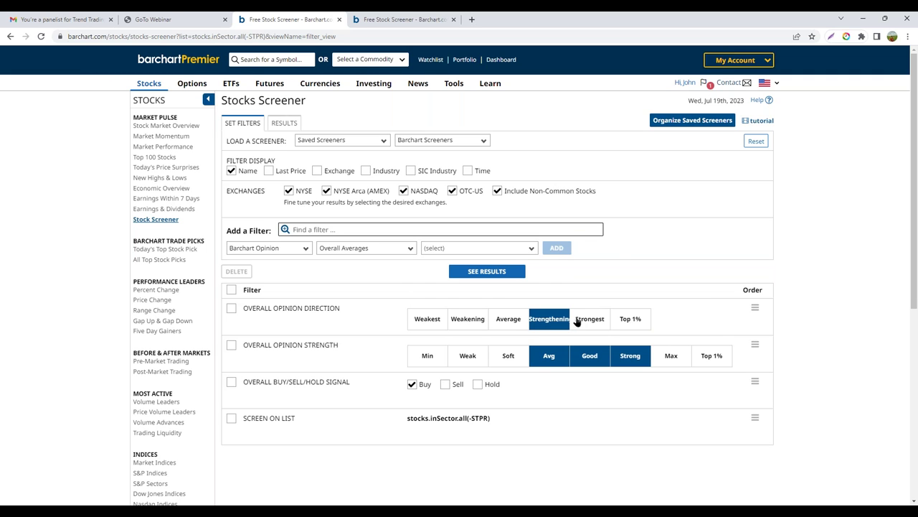
pyautogui.click(586, 321)
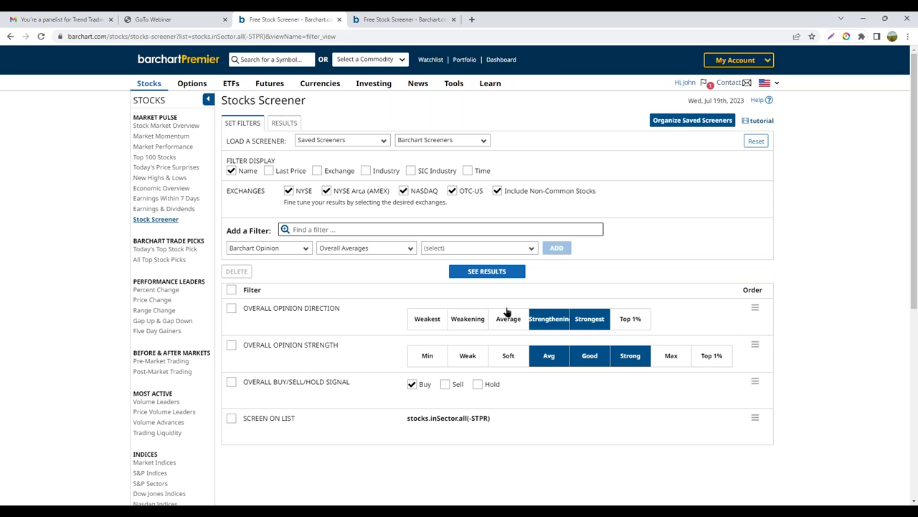
# Run the Steel - Producers screener and sort its results by Strength, then by Direction, in descending order.
pyautogui.click(488, 272)
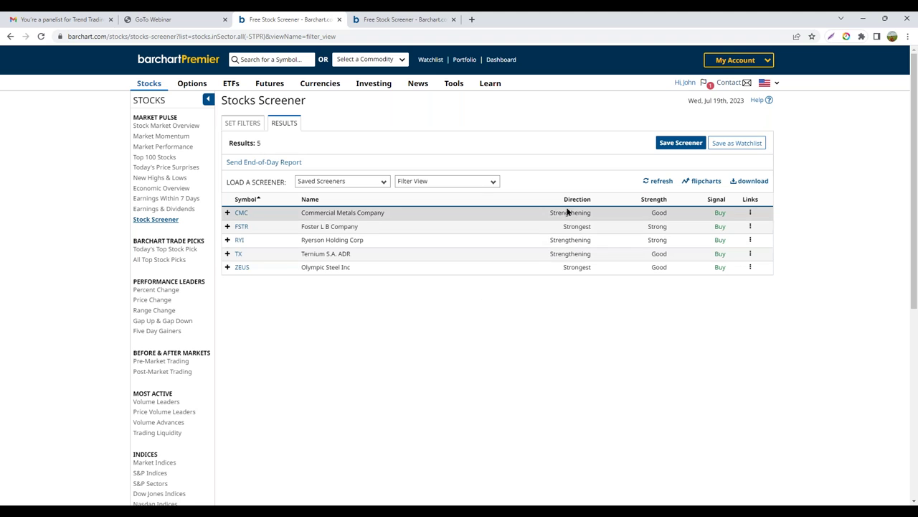
pyautogui.click(649, 200)
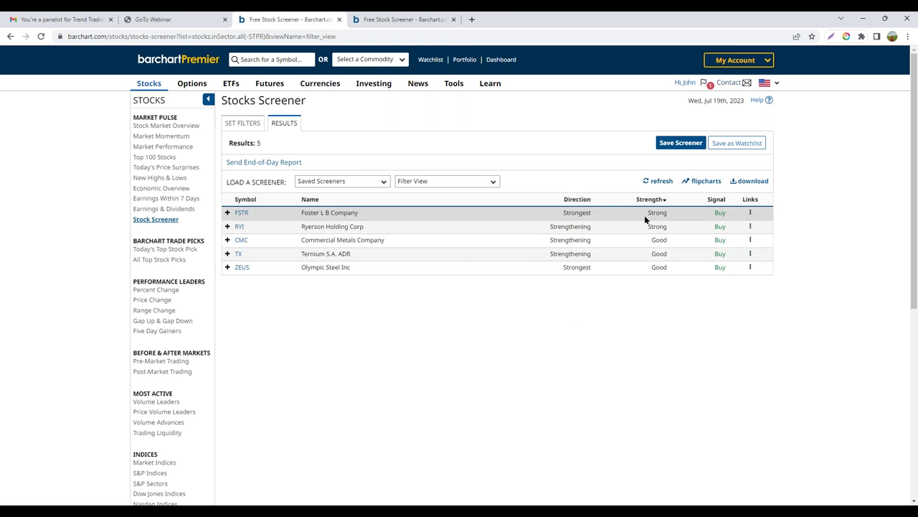
pyautogui.click(578, 200)
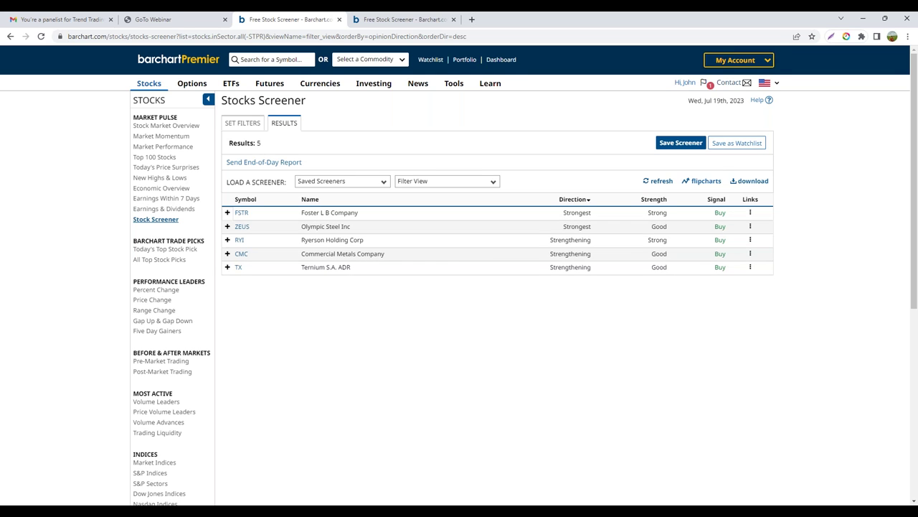
# Open the steel screener results as flipcharts and examine the price history of Foster L B Company and Olympic Steel Inc back to early 2022.
pyautogui.click(703, 180)
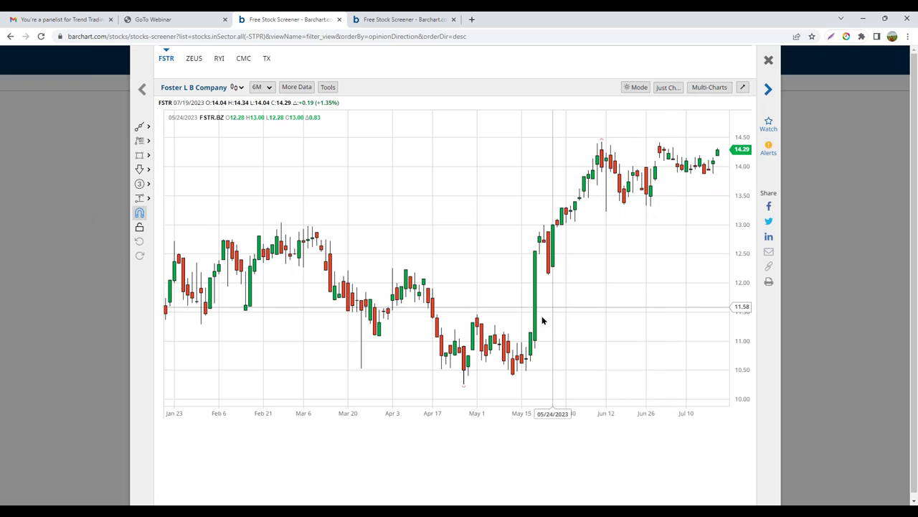
pyautogui.scroll(-5, 474, 408)
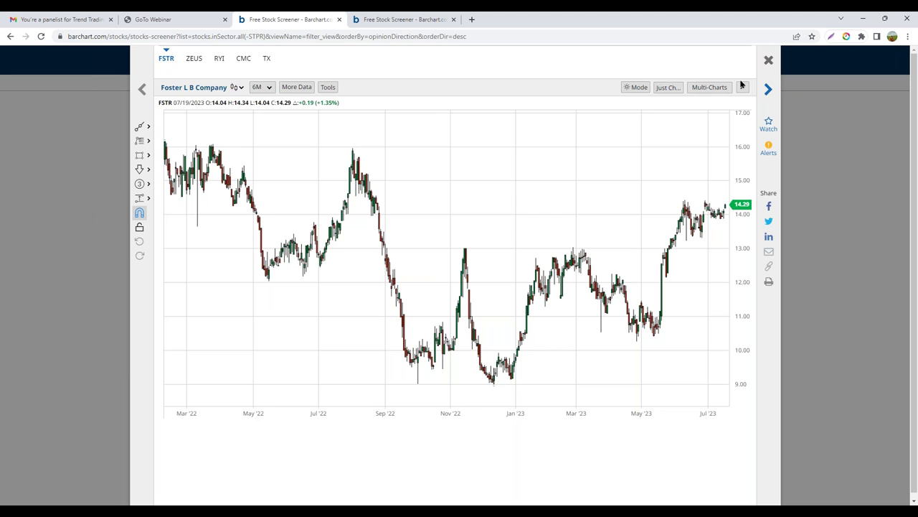
pyautogui.click(768, 92)
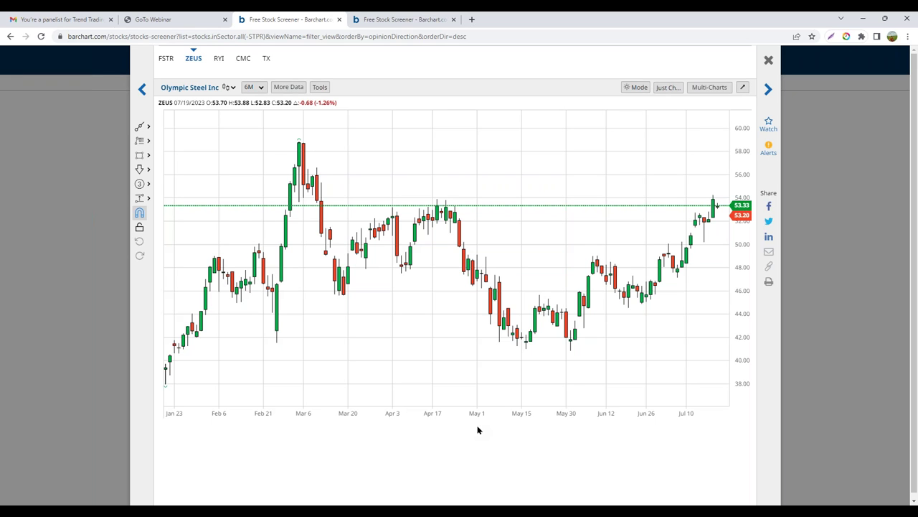
pyautogui.scroll(-5, 490, 411)
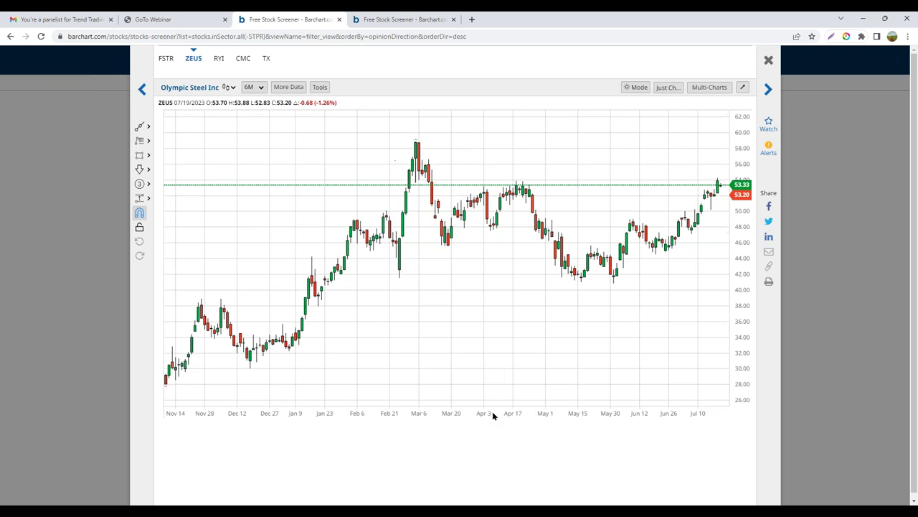
pyautogui.scroll(-5, 495, 413)
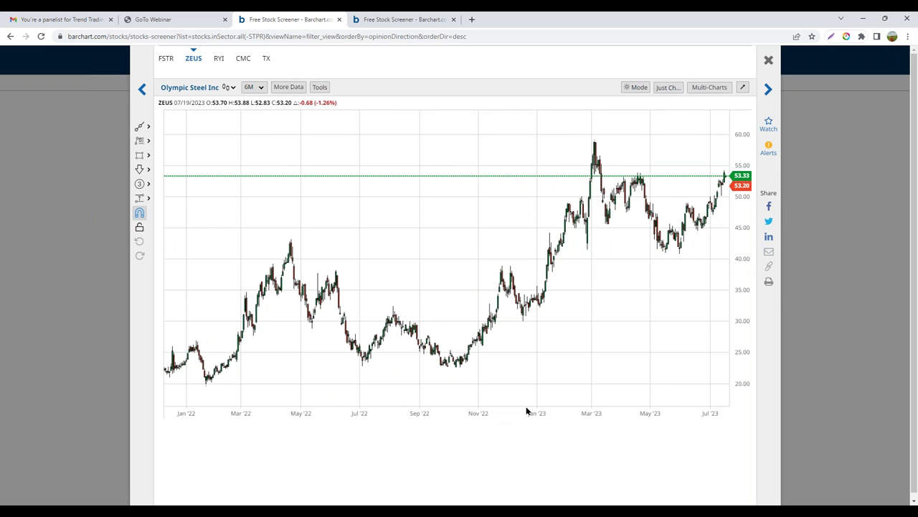
pyautogui.moveTo(526, 393); pyautogui.dragTo(504, 400)
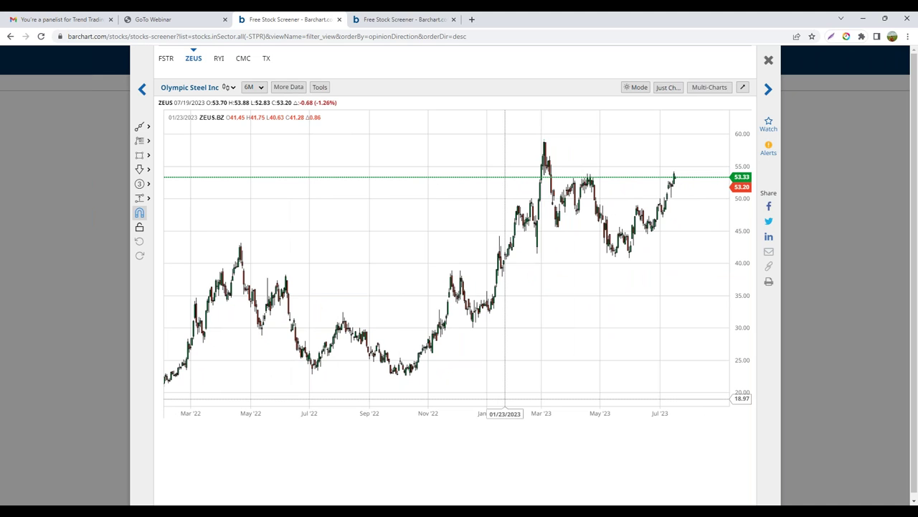